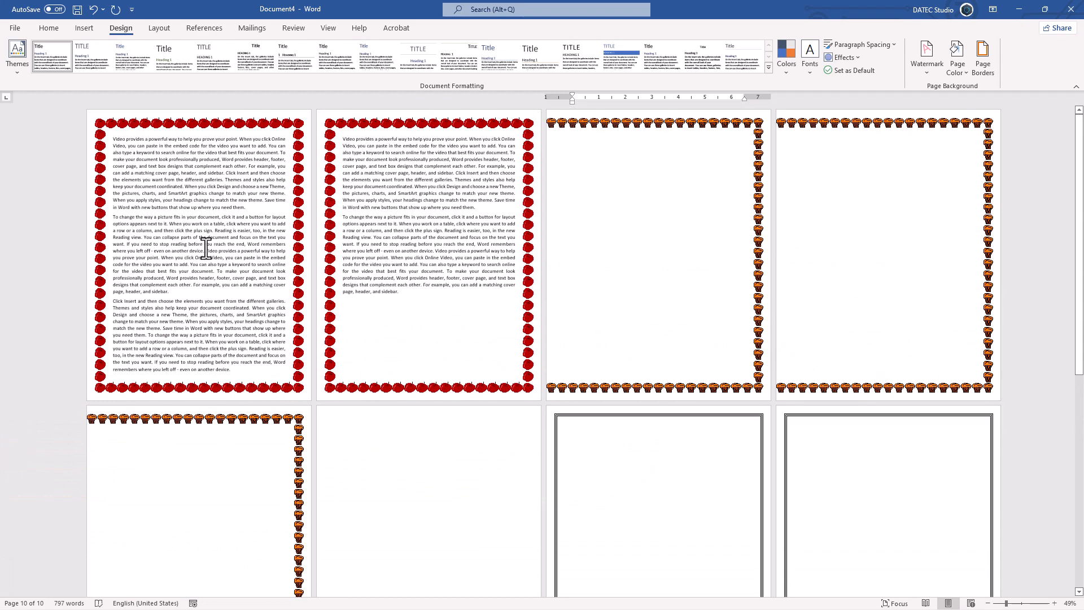
- Place the cursor in the first page's text and open the margin options of its page border
left_click(252, 244)
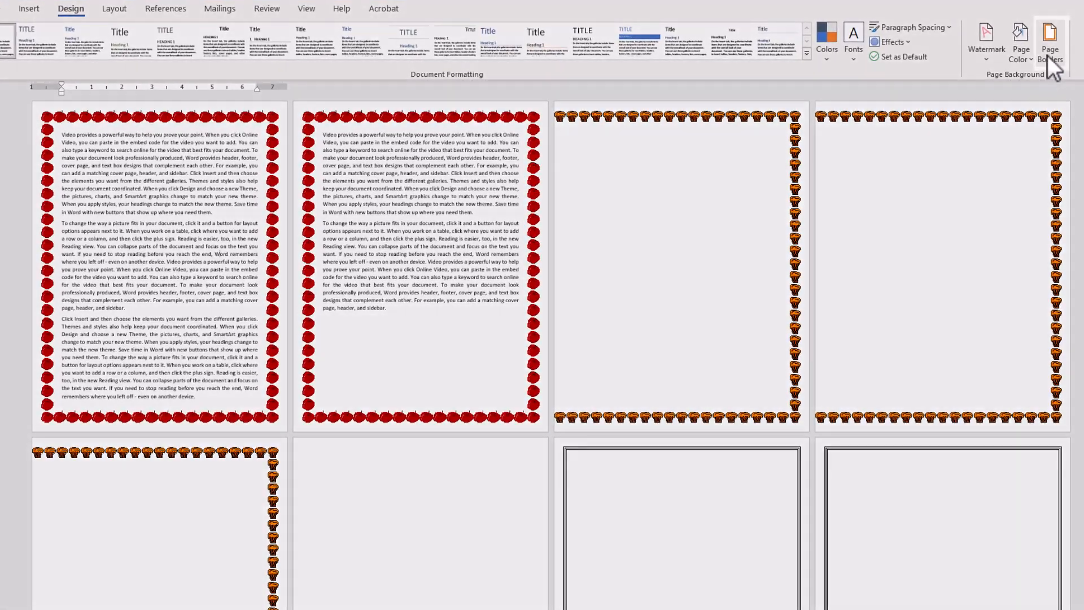
left_click(1048, 56)
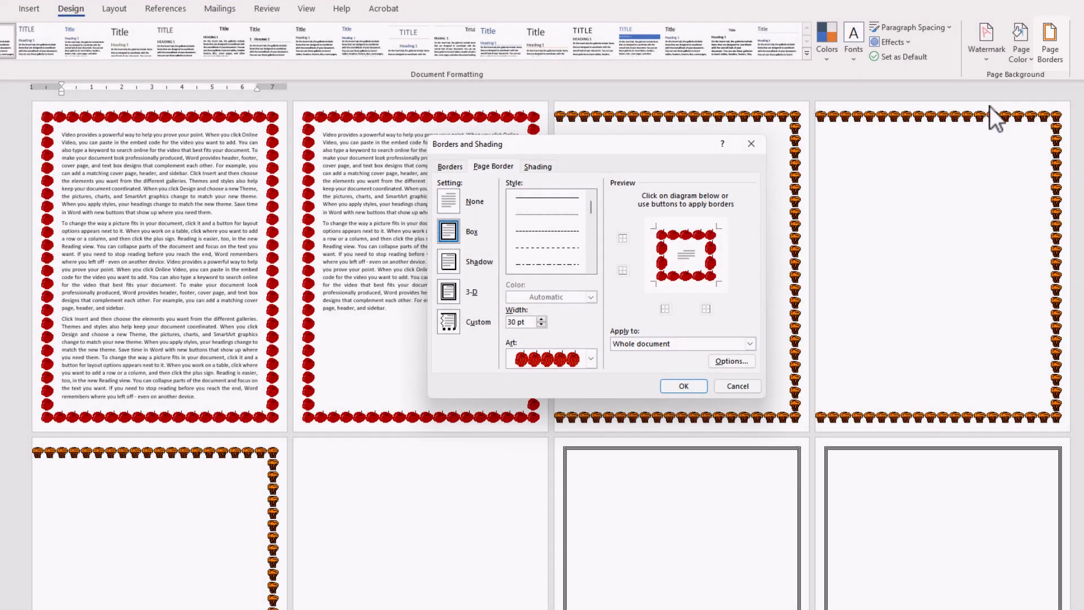
left_click(731, 361)
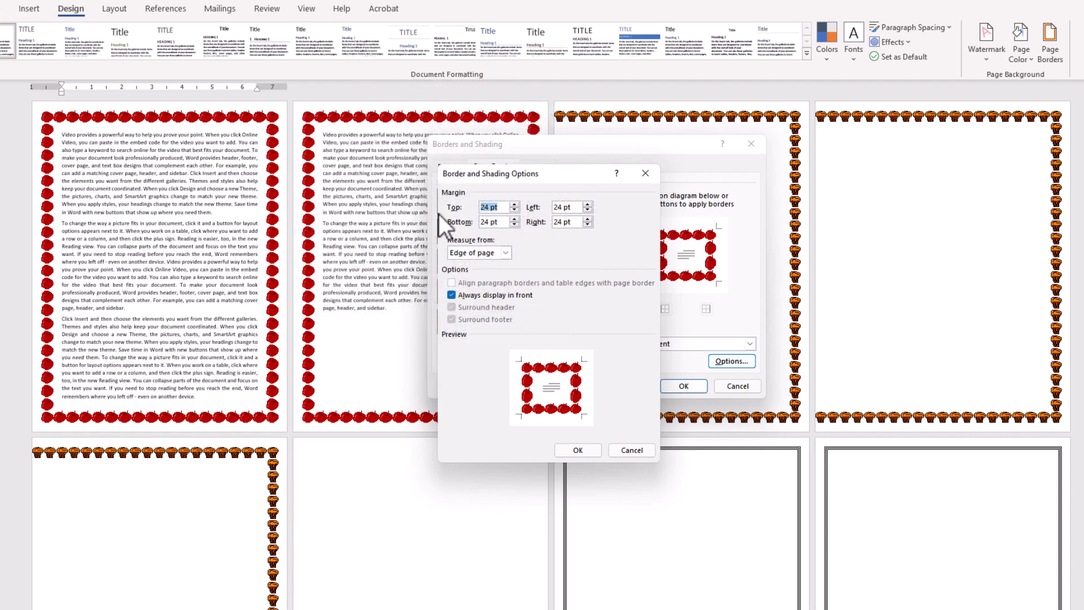
- Try lowering the border's top margin to 17 pt, with the margins measured from the edge of the page
left_click(515, 212)
left_click(515, 212)
left_click(515, 212)
left_click(514, 211)
left_click(515, 211)
left_click(515, 212)
left_click(515, 212)
left_click(513, 204)
left_click(505, 252)
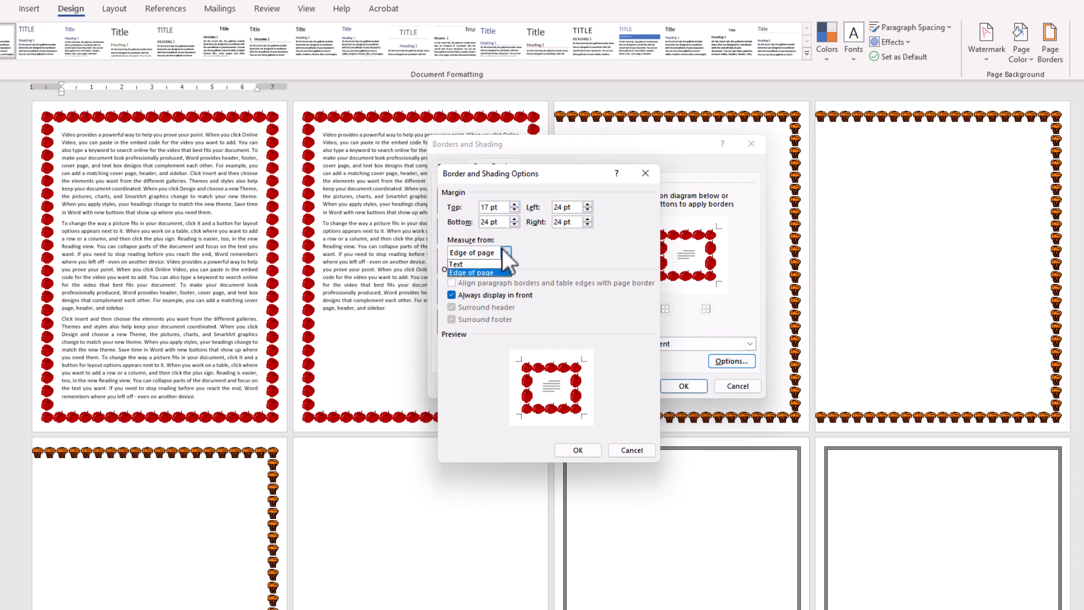
left_click(478, 272)
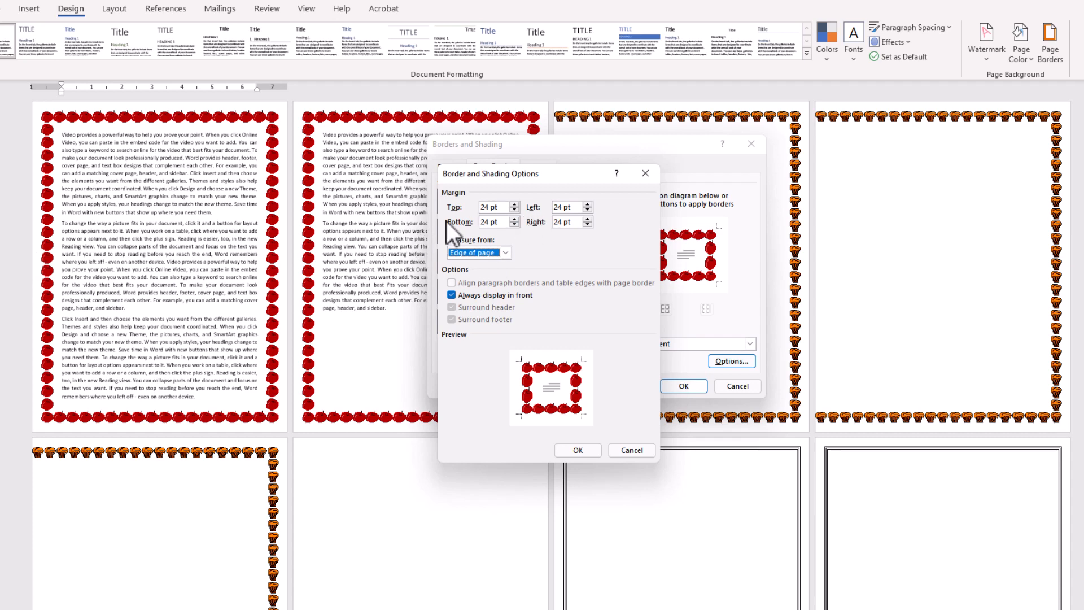
- Apply the apple border to the whole document with margins of 12 pt top and bottom and 31 pt left and right
left_click(588, 218)
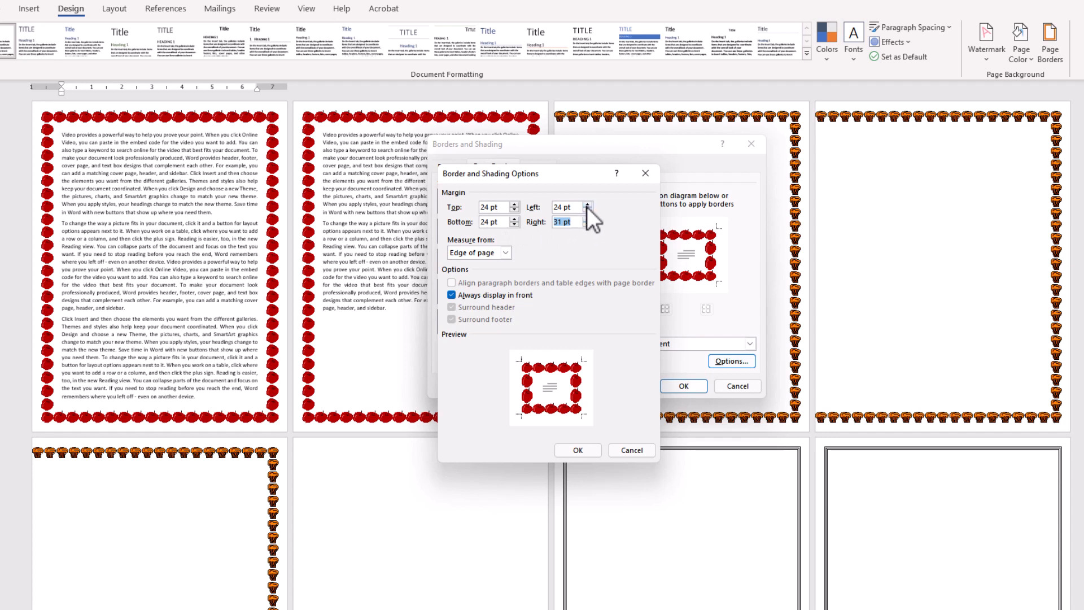
left_click(517, 210)
left_click(514, 210)
left_click(514, 210)
left_click(514, 211)
left_click(514, 210)
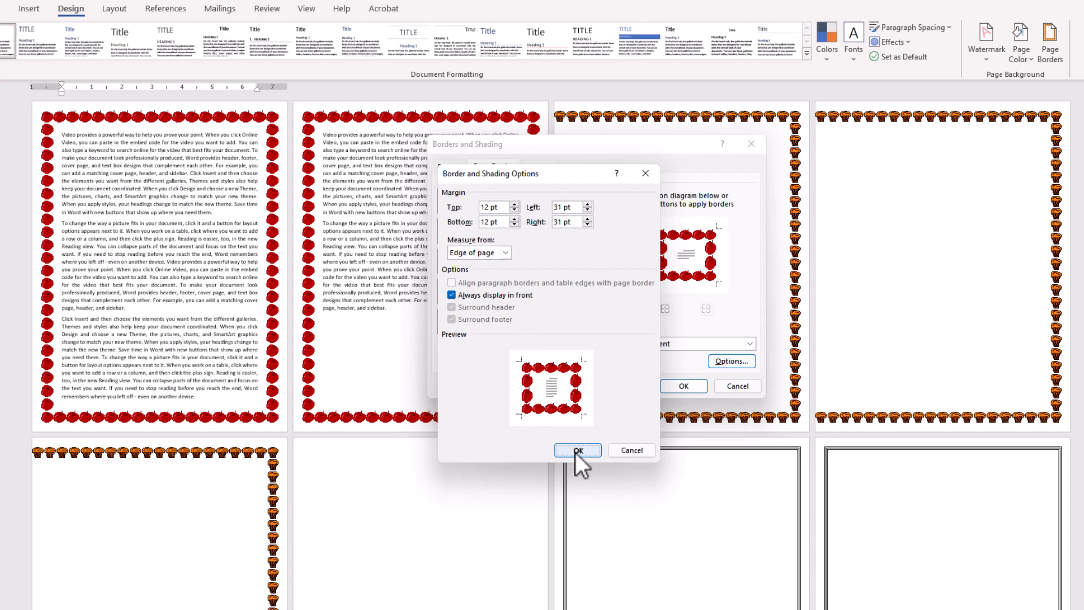
left_click(576, 451)
left_click(682, 385)
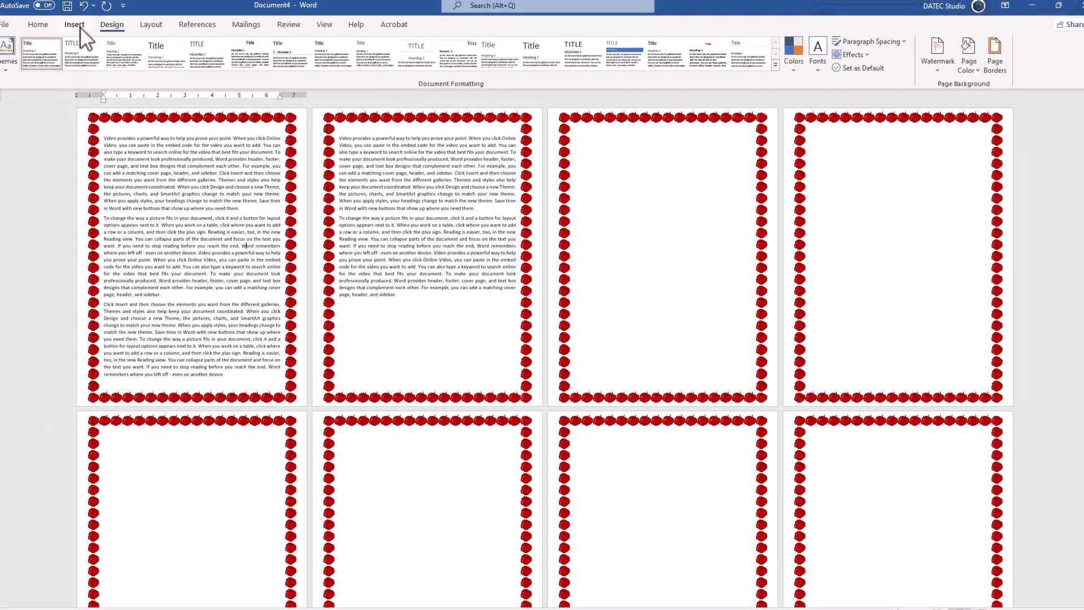
- Draw a rectangle about 2.92" wide and 1.96" high across the right page border on the first page
left_click(29, 9)
left_click(158, 74)
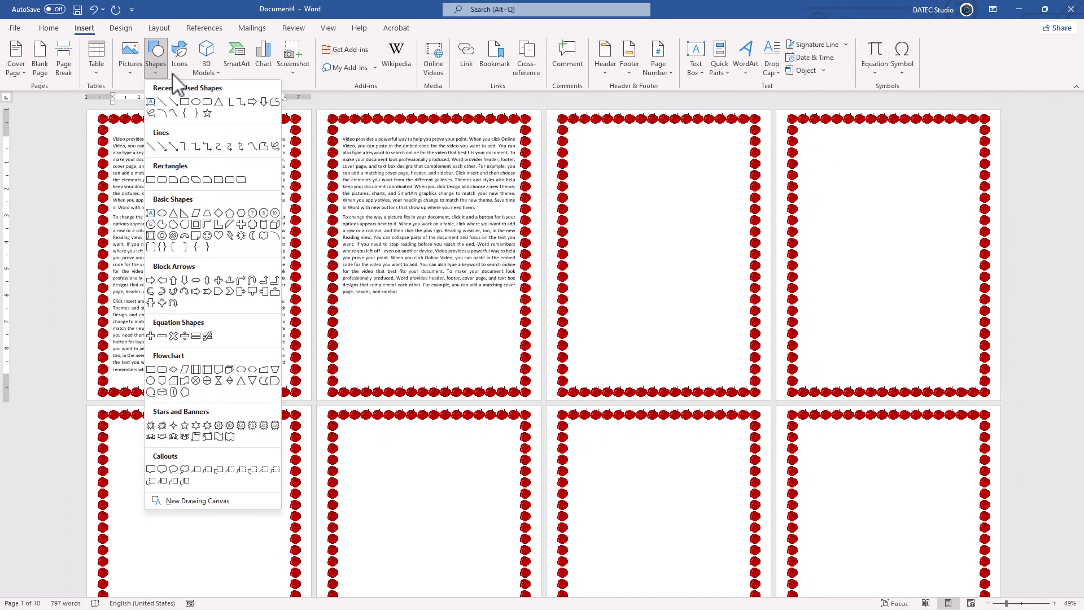
left_click(189, 102)
left_click_drag(227, 176, 305, 229)
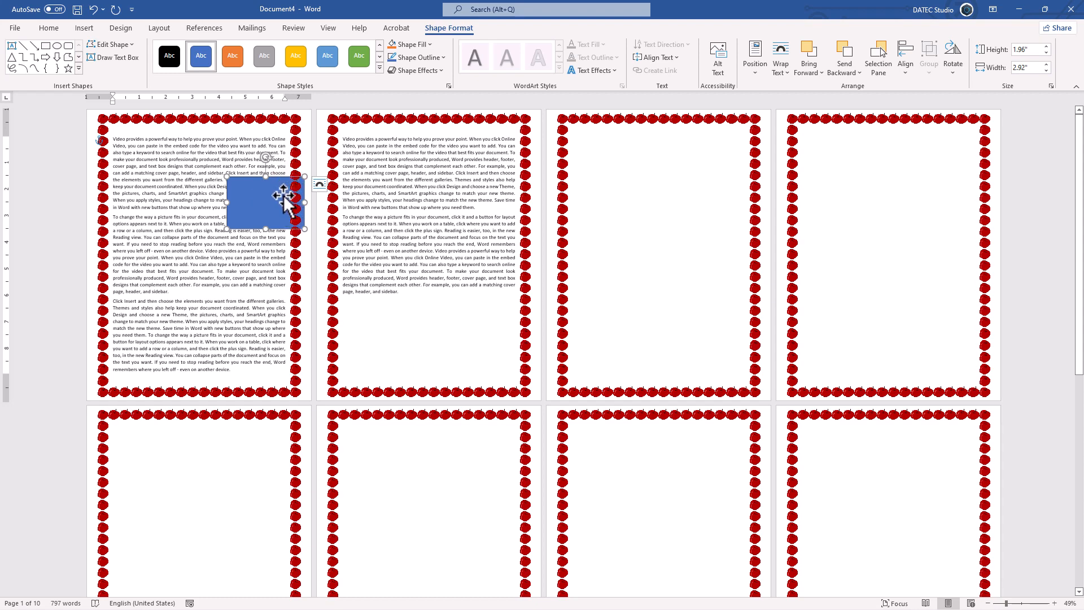
- Turn off Always display in front for the page border of the whole document
left_click(52, 28)
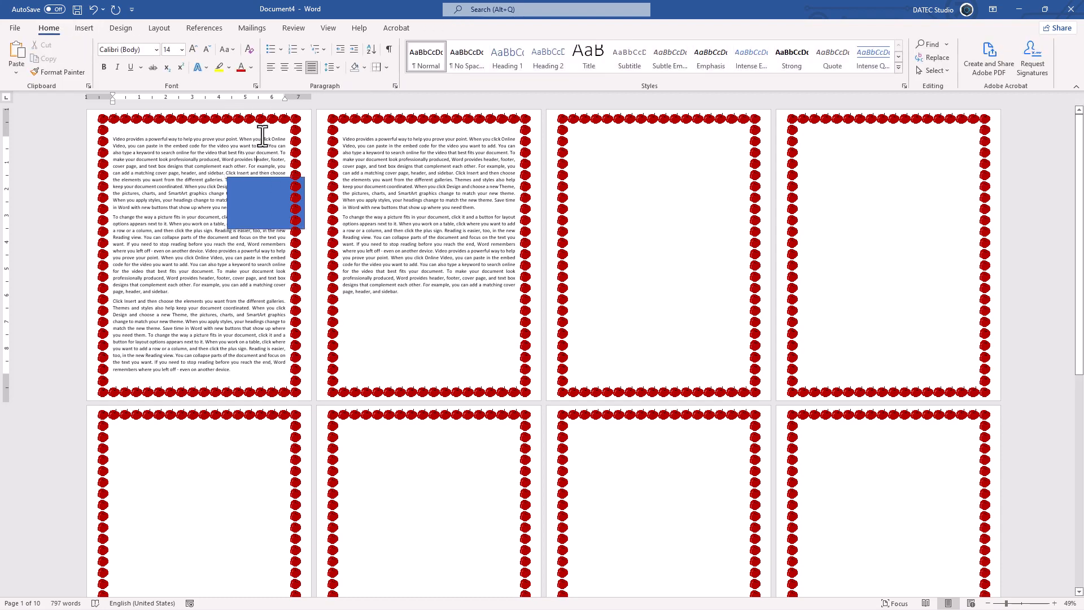
left_click(255, 159)
left_click(386, 67)
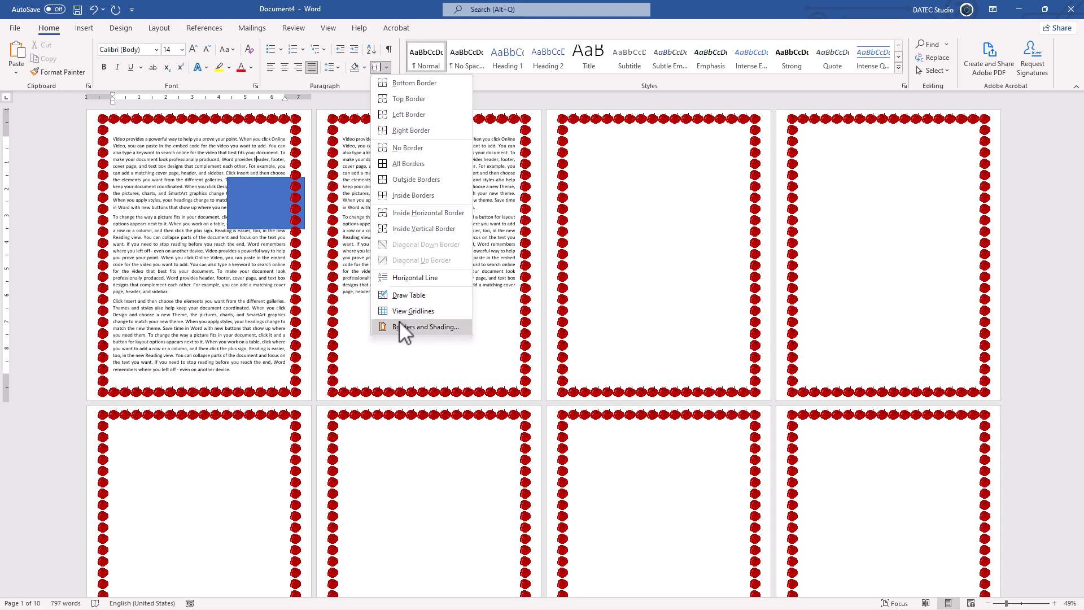
left_click(405, 328)
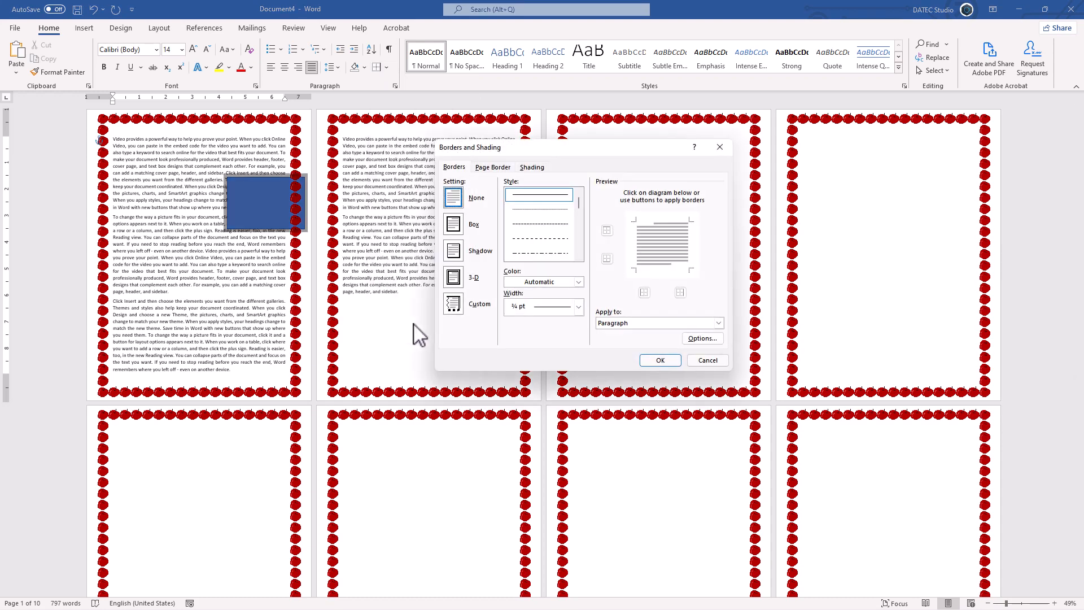
left_click(489, 169)
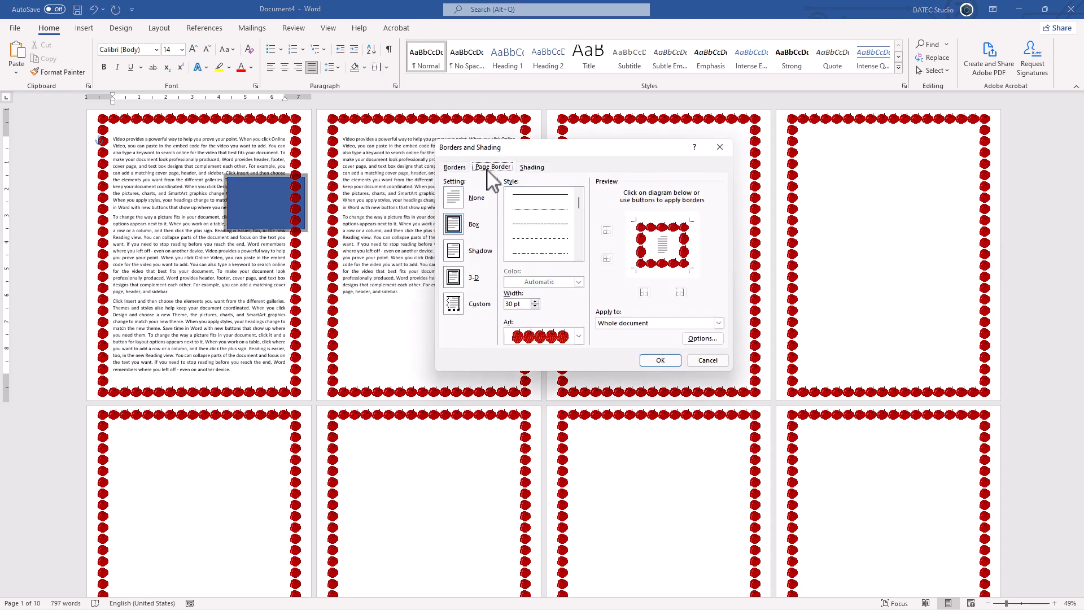
left_click(701, 339)
left_click(478, 280)
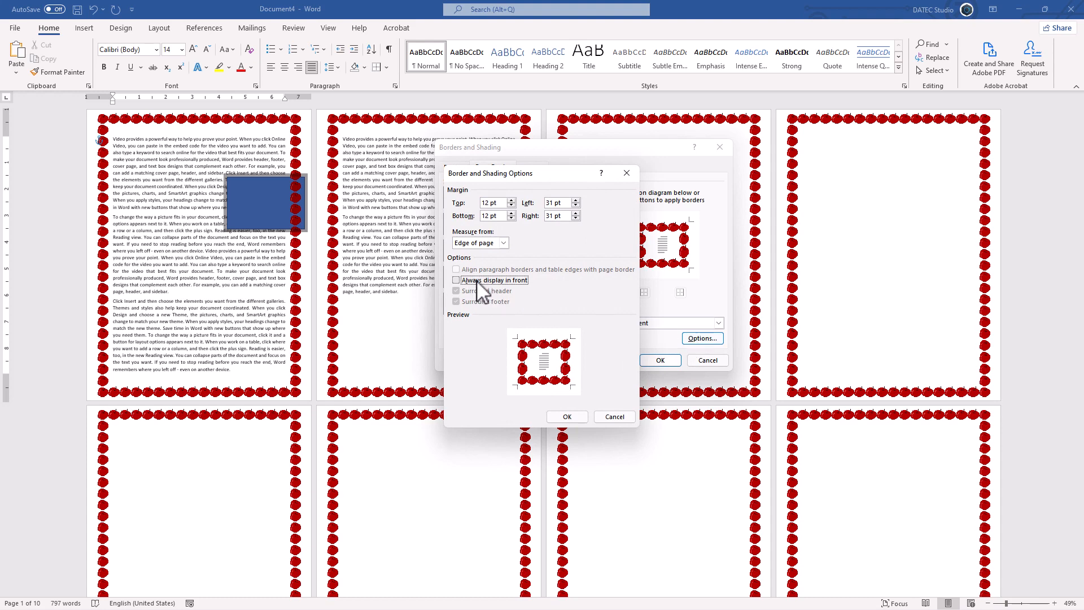
left_click(593, 416)
left_click(648, 363)
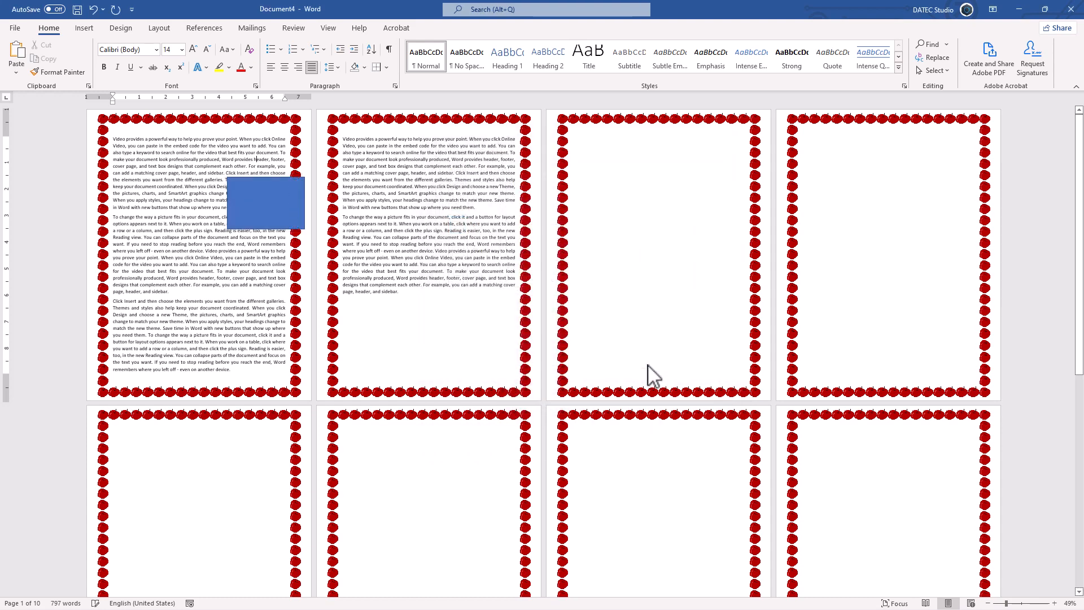
- Shift the blue rectangle slightly upward on the first page and delete it
mouse_move(286, 203)
left_mouse_down()
mouse_move(252, 195)
mouse_move(288, 200)
left_mouse_up()
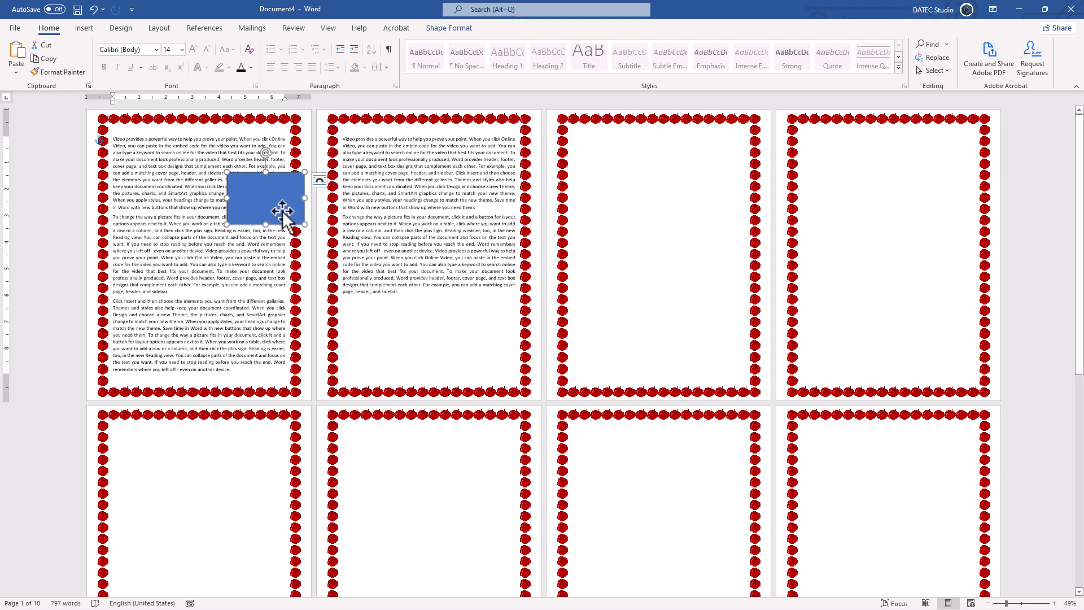
key("Delete")
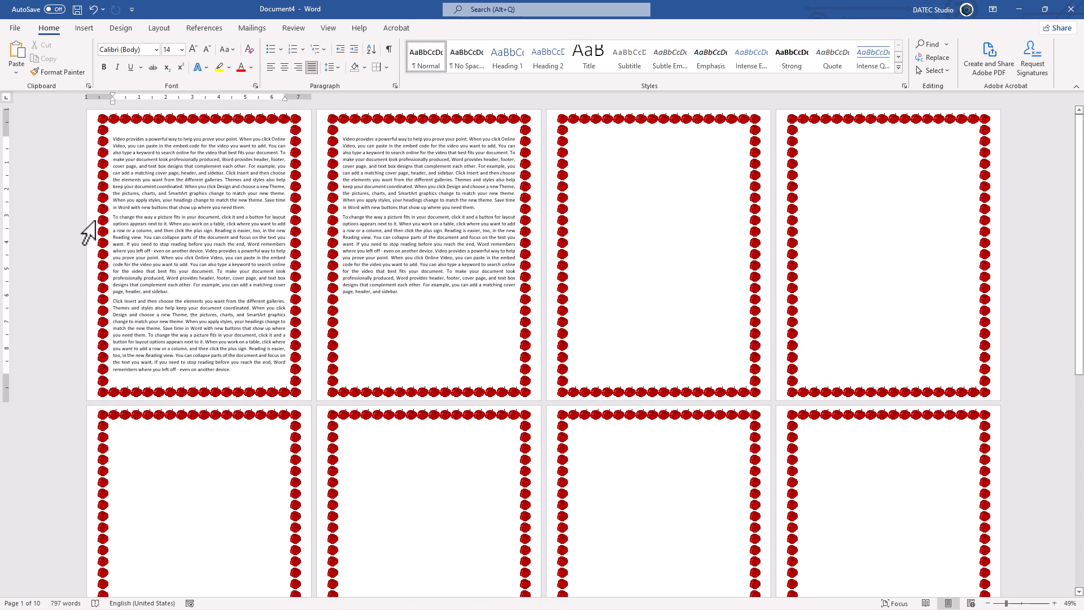
- Measure the whole document's page border from Text and align paragraph borders and table edges with the page border
left_click(387, 67)
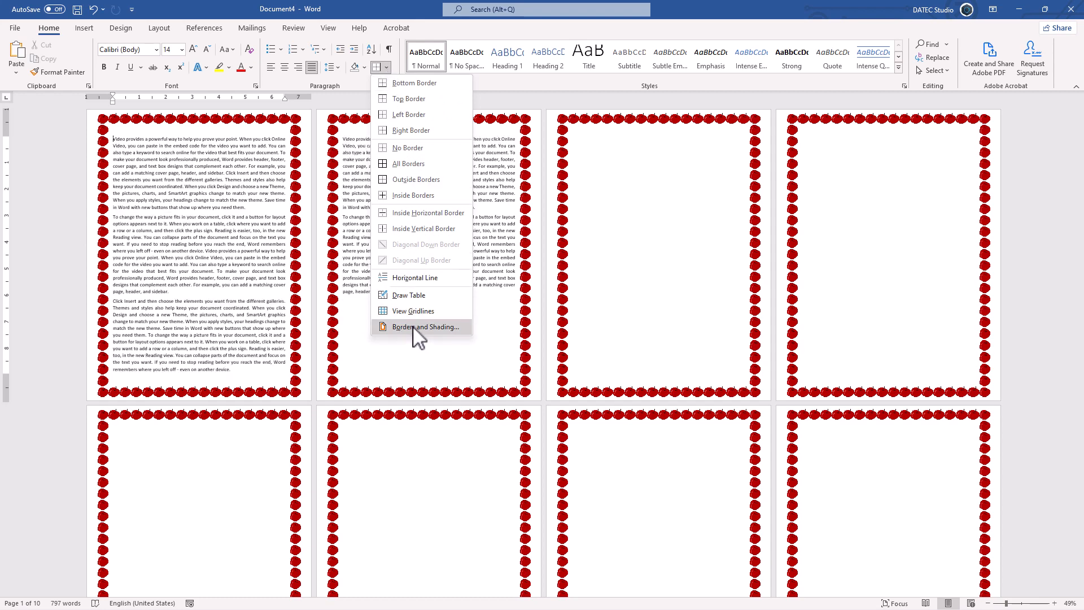
left_click(414, 327)
left_click(493, 167)
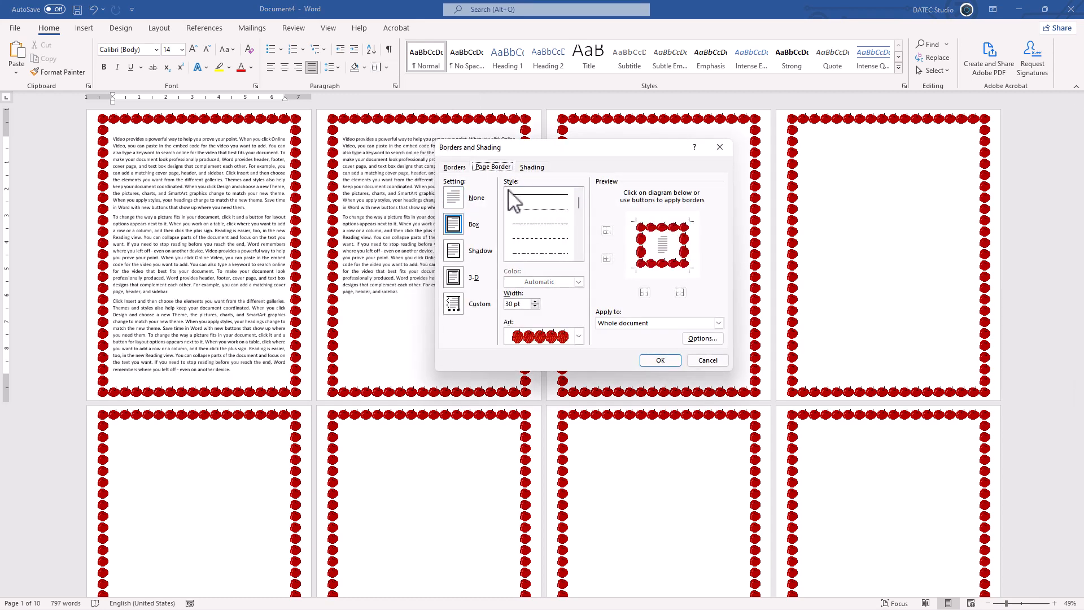
left_click(704, 340)
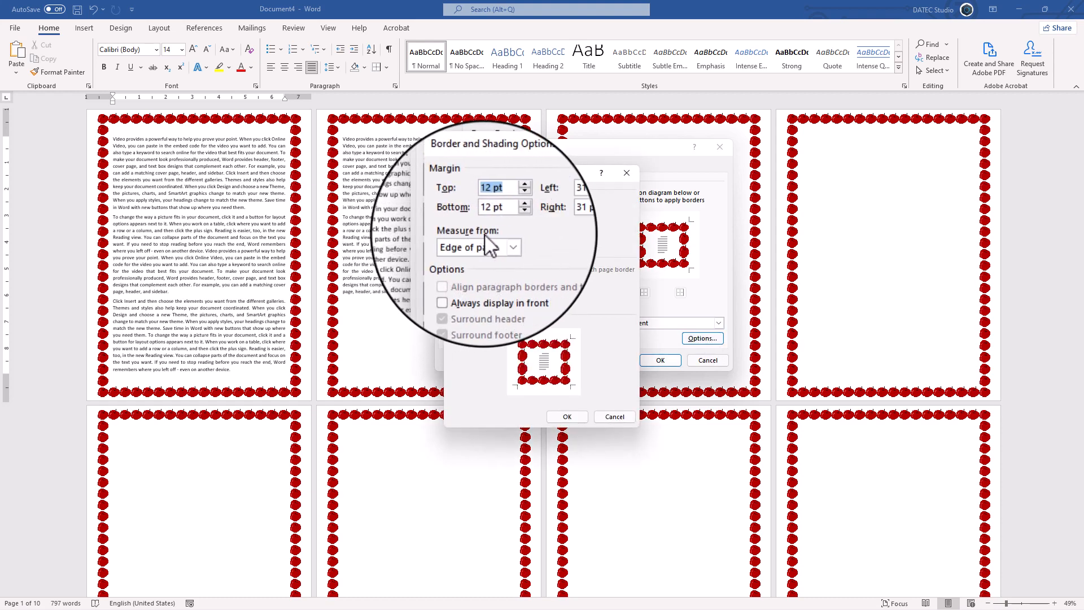
left_click(499, 243)
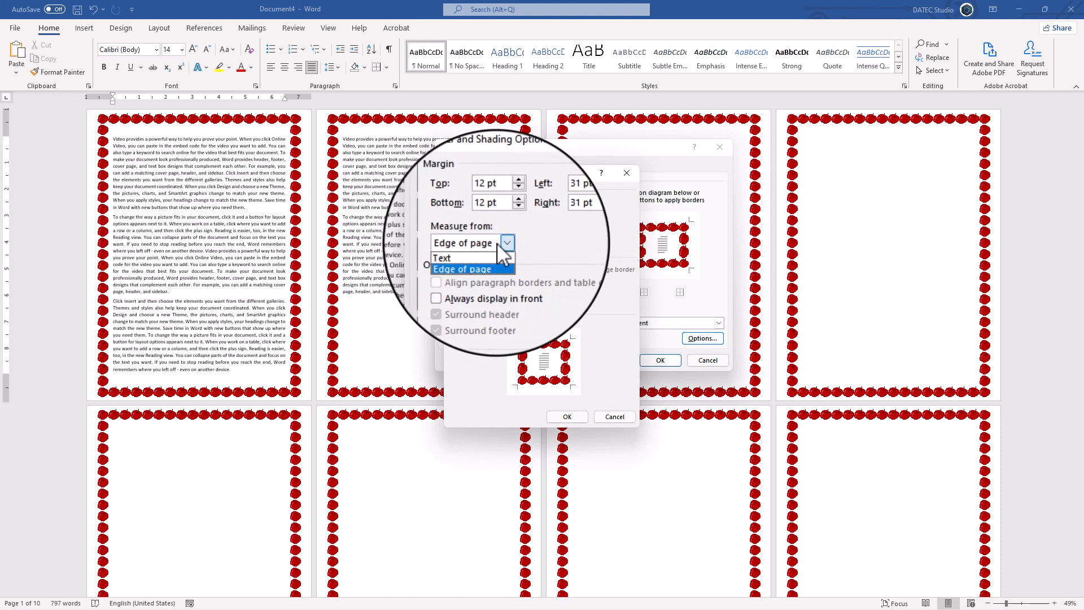
left_click(475, 250)
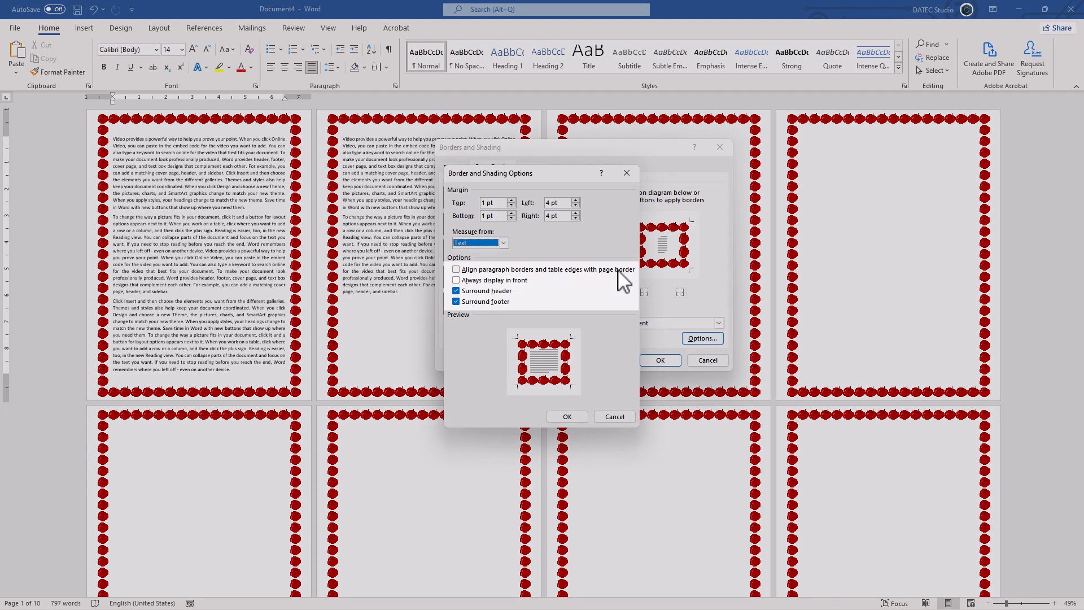
left_click(498, 271)
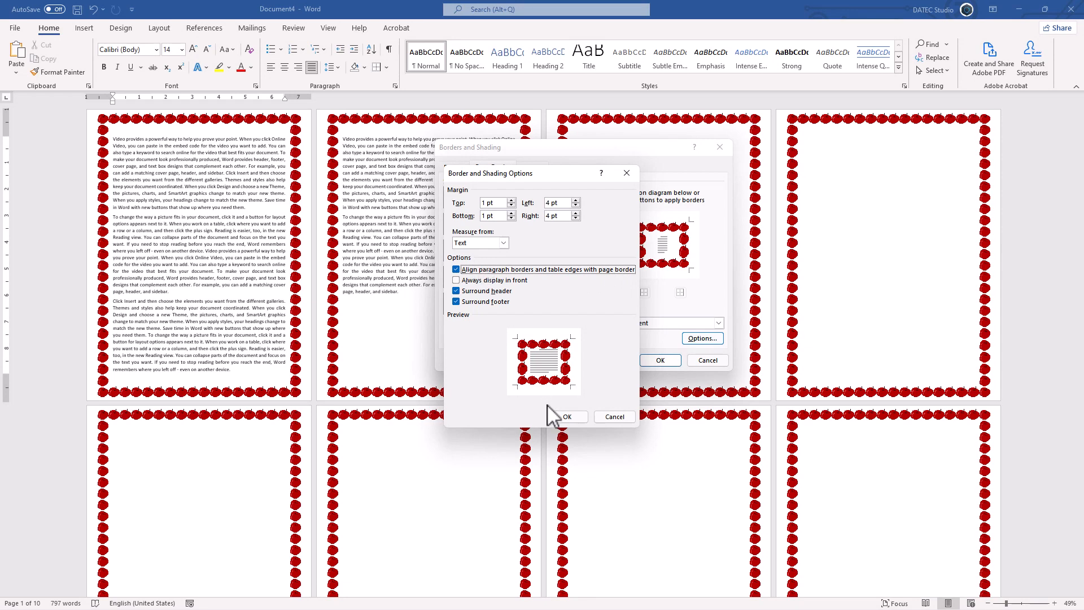
left_click(559, 415)
left_click(659, 361)
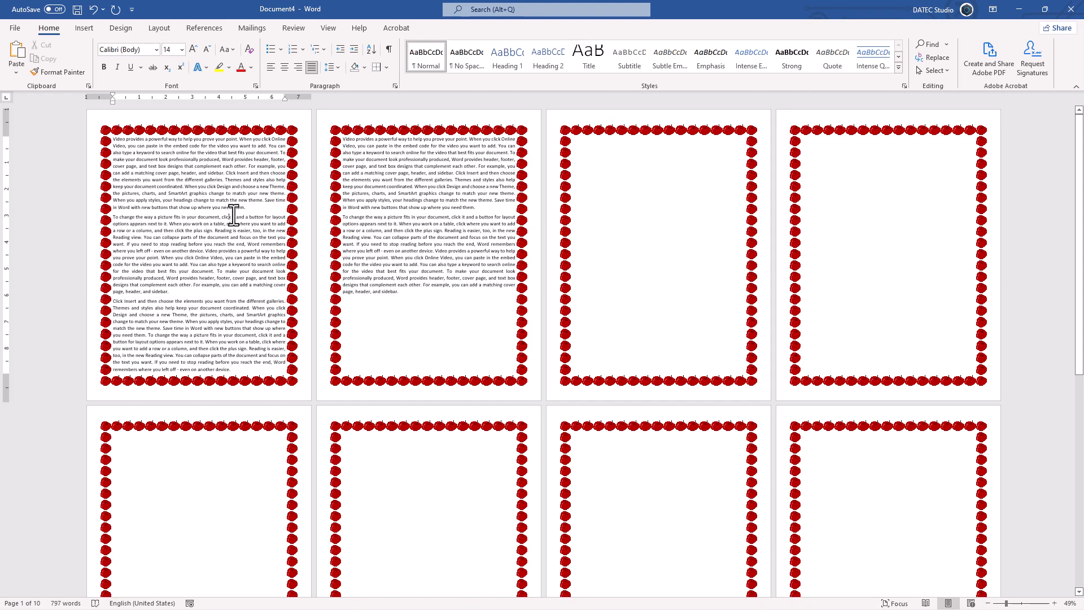
- Move the right margin slightly outward on the ruler to widen the text area and its border
scroll(233, 215, "up", 5)
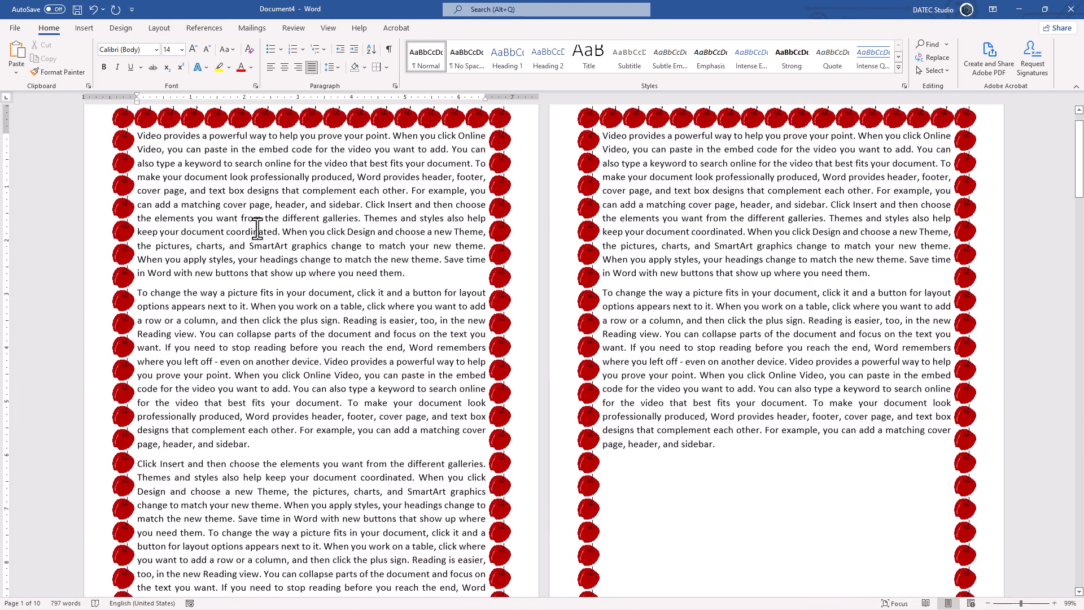
scroll(257, 227, "up", 1)
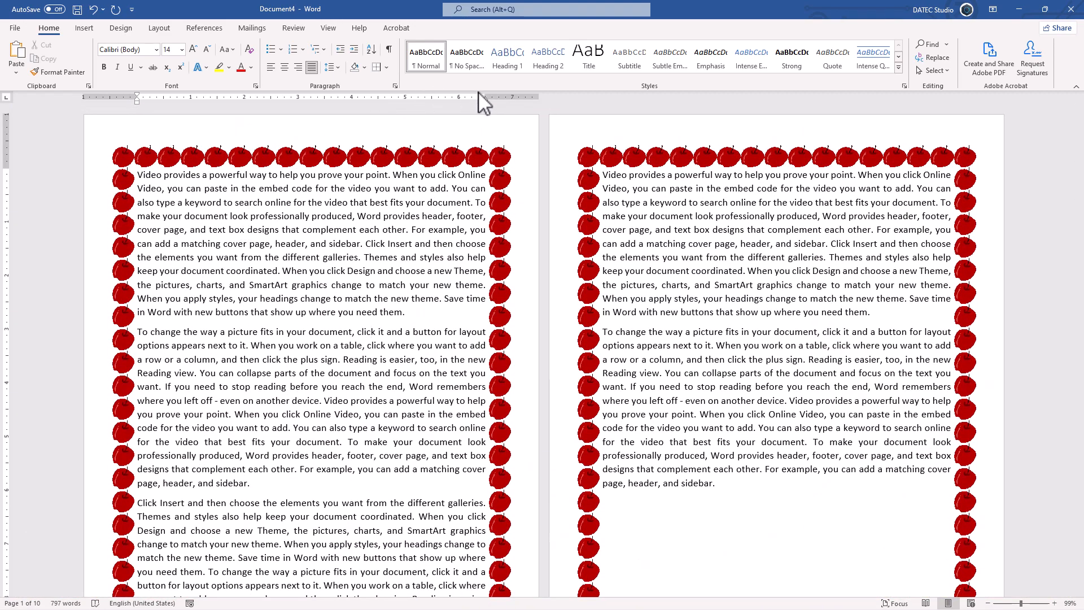
mouse_move(487, 96)
left_mouse_down()
mouse_move(392, 104)
mouse_move(500, 109)
mouse_move(423, 113)
mouse_move(486, 114)
left_mouse_up()
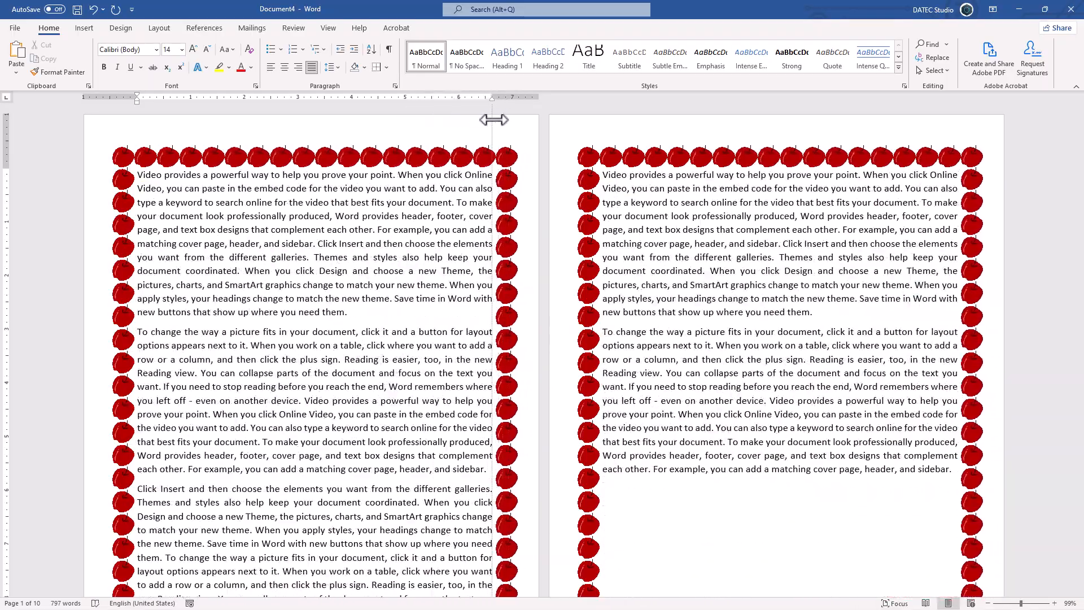
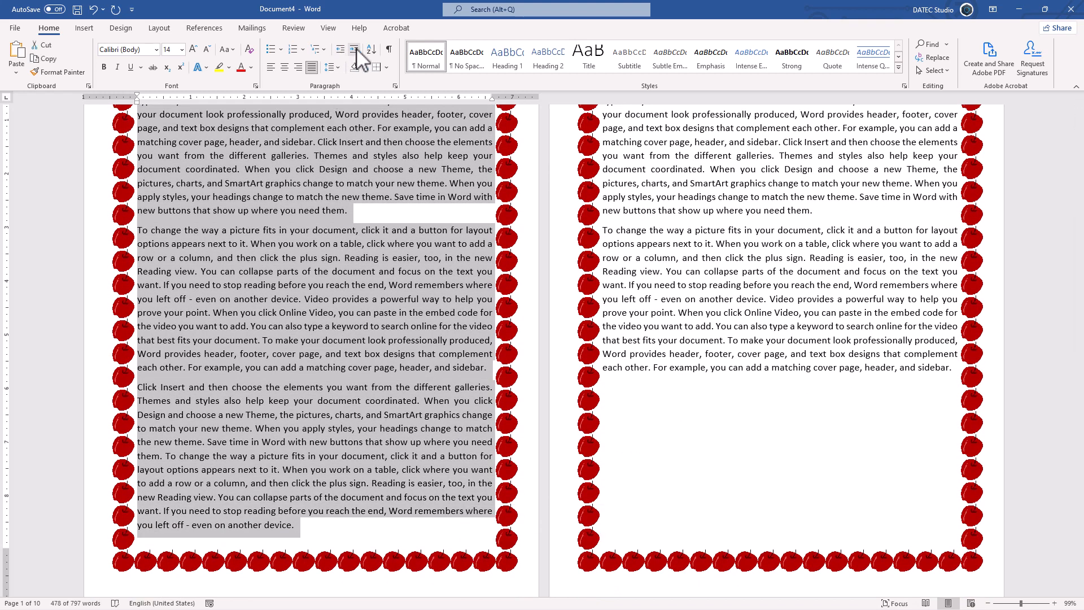
- Increase the left indent of the selected first-page paragraphs by two levels and reduce it again by two levels
left_click(356, 51)
left_click(357, 51)
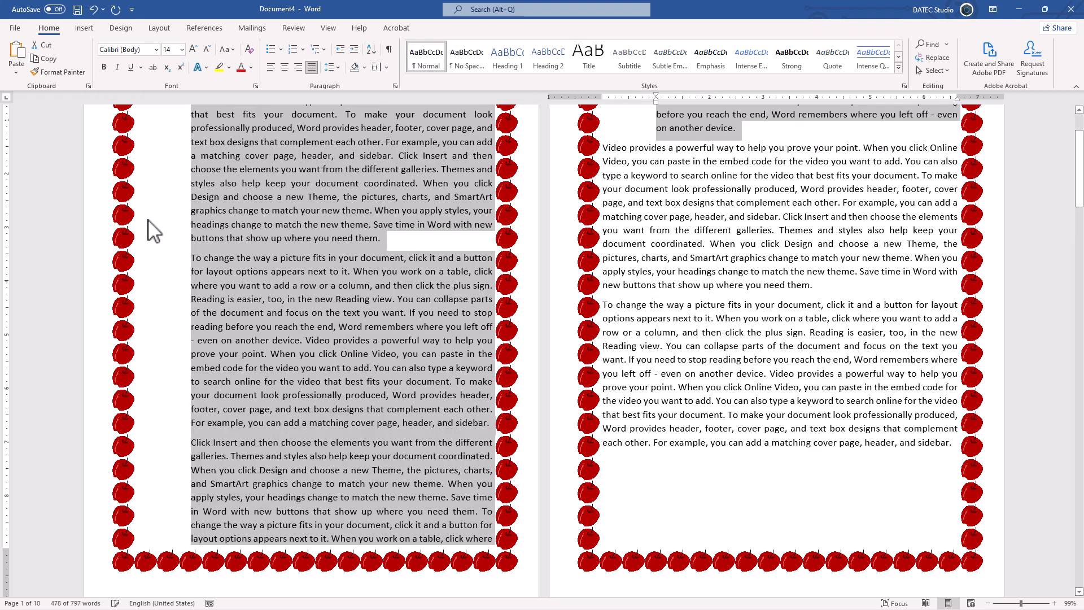
scroll(164, 225, "up", 3)
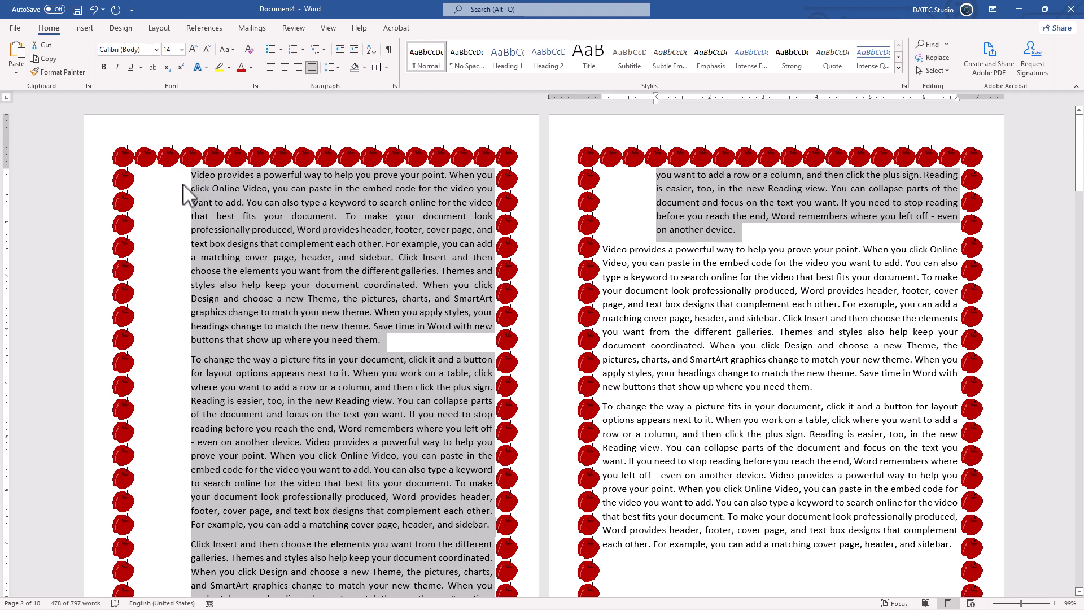
left_click(340, 49)
left_click(340, 50)
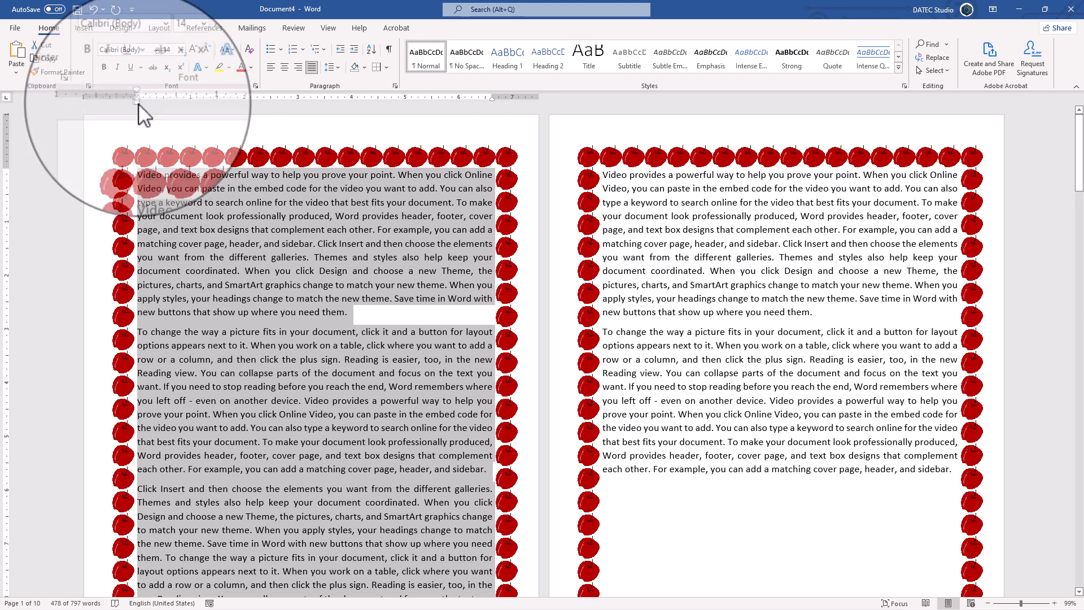
- Move the left margin slightly outward and give the selected first-page paragraphs a small hanging indent
mouse_move(136, 97)
left_mouse_down()
mouse_move(189, 99)
mouse_move(65, 106)
left_mouse_up()
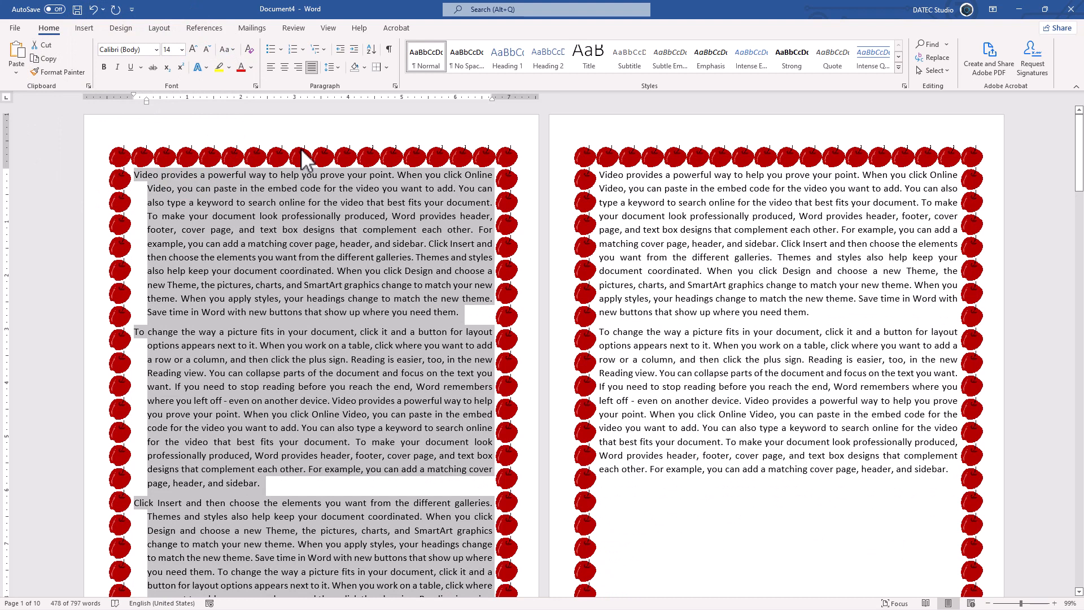
- Draw a rectangle about 5.55" wide and 0.65" high in the Section 1 header and return to the document body
double_click(305, 161)
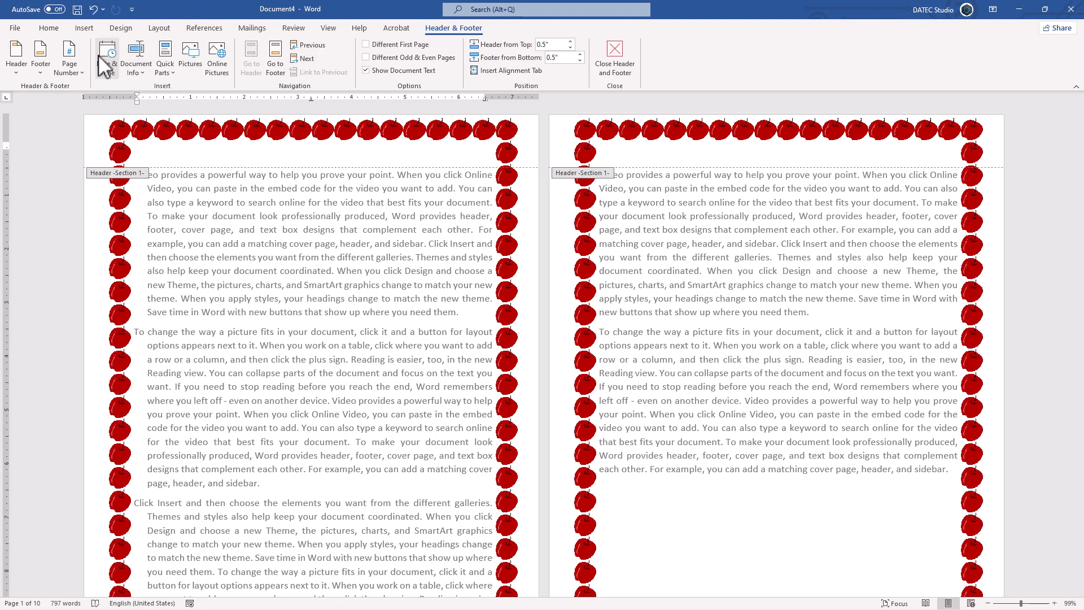
left_click(84, 28)
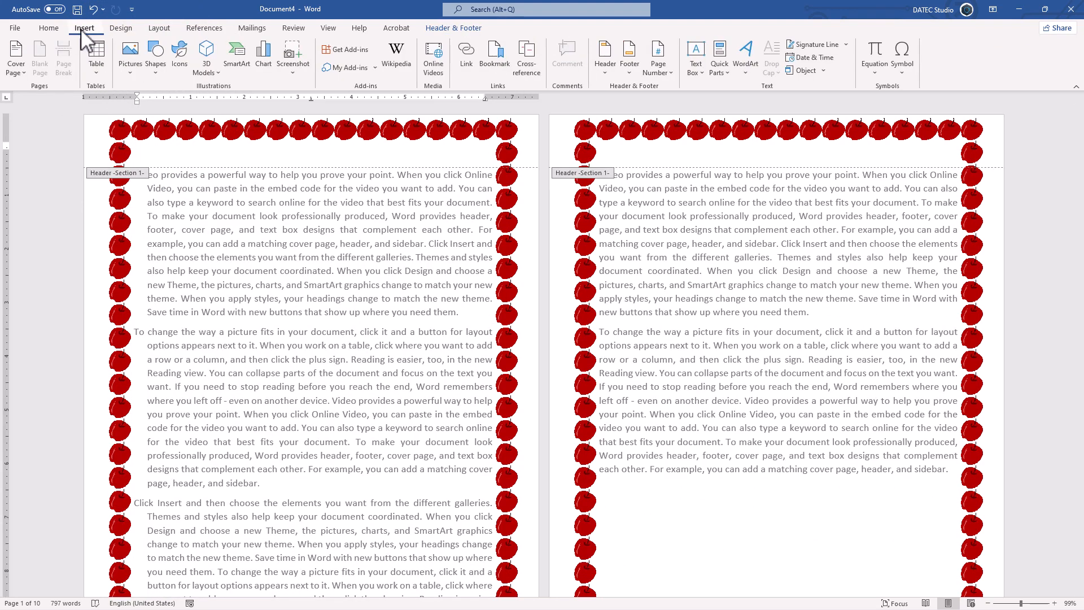
left_click(157, 48)
left_click(188, 116)
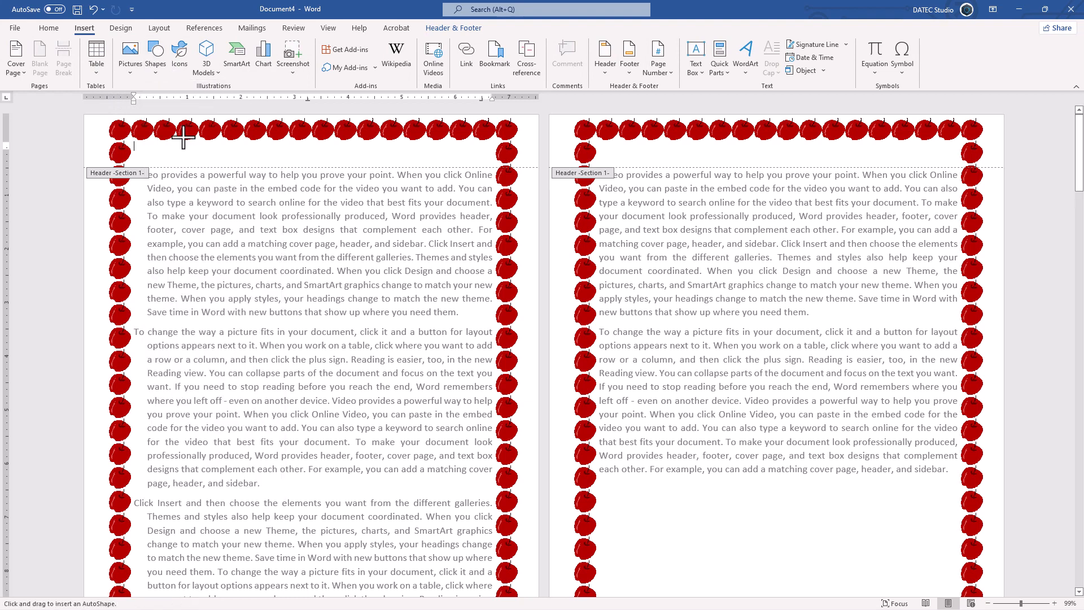
left_click_drag(147, 129, 432, 160)
left_click_drag(445, 164, 444, 163)
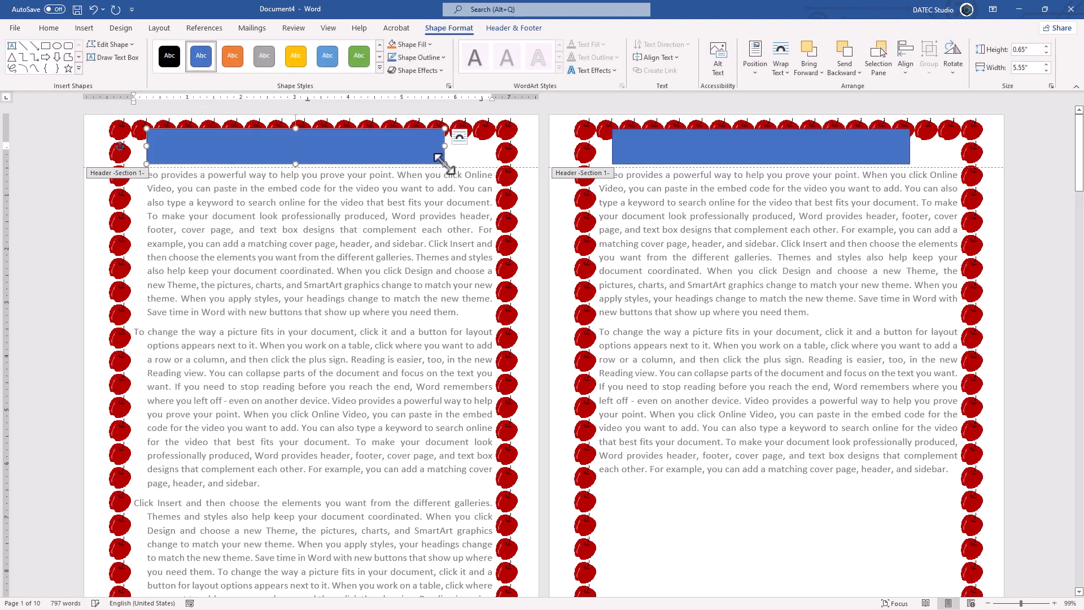
double_click(367, 255)
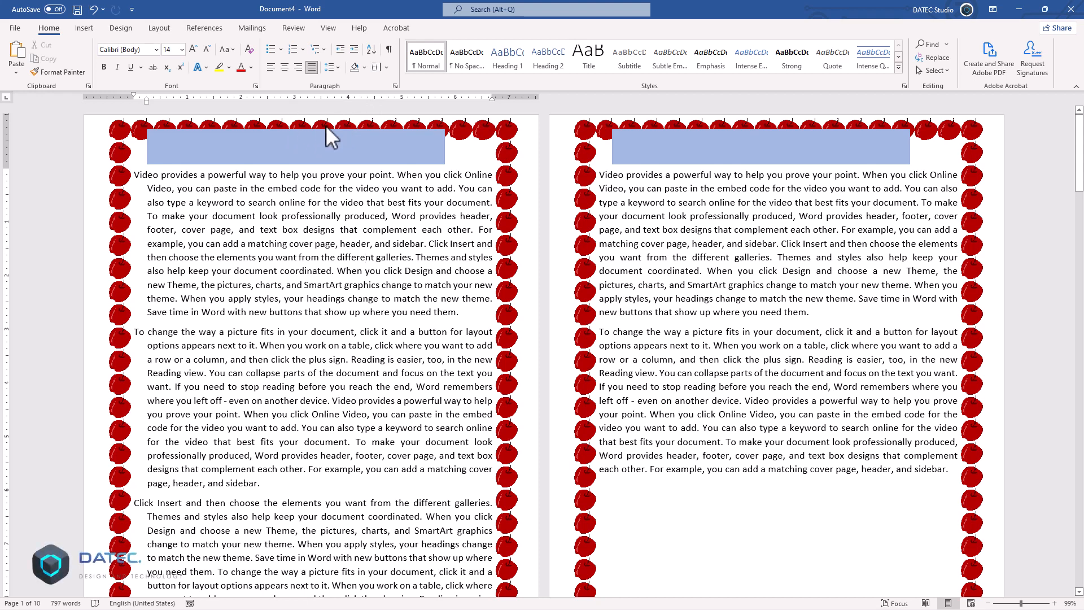
- Move the header rectangle slightly down and to the right, close the header, and check the pages
double_click(328, 152)
left_click_drag(326, 147, 329, 169)
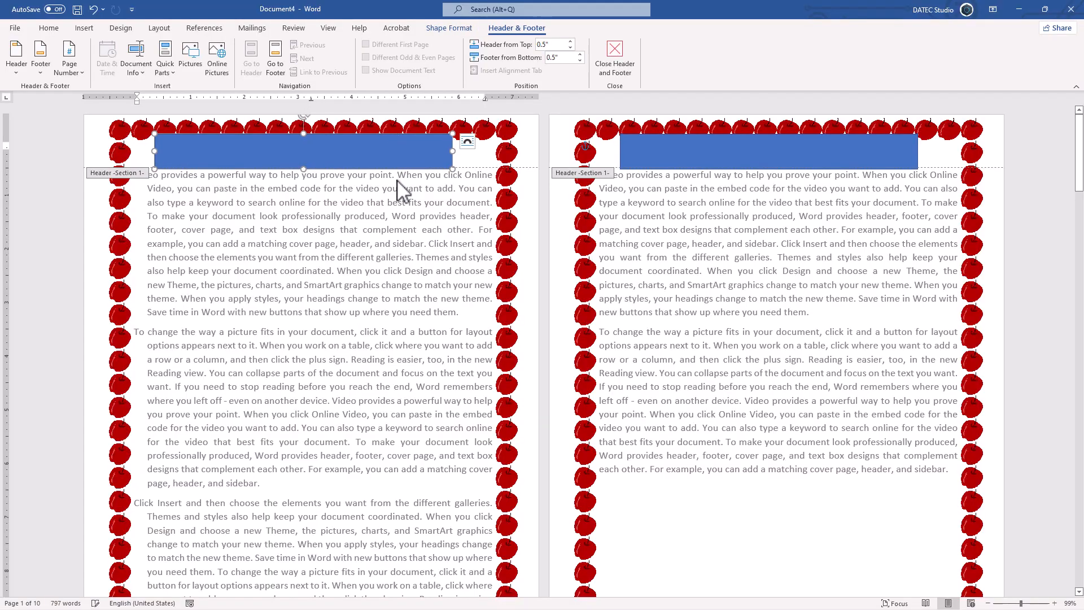
double_click(398, 179)
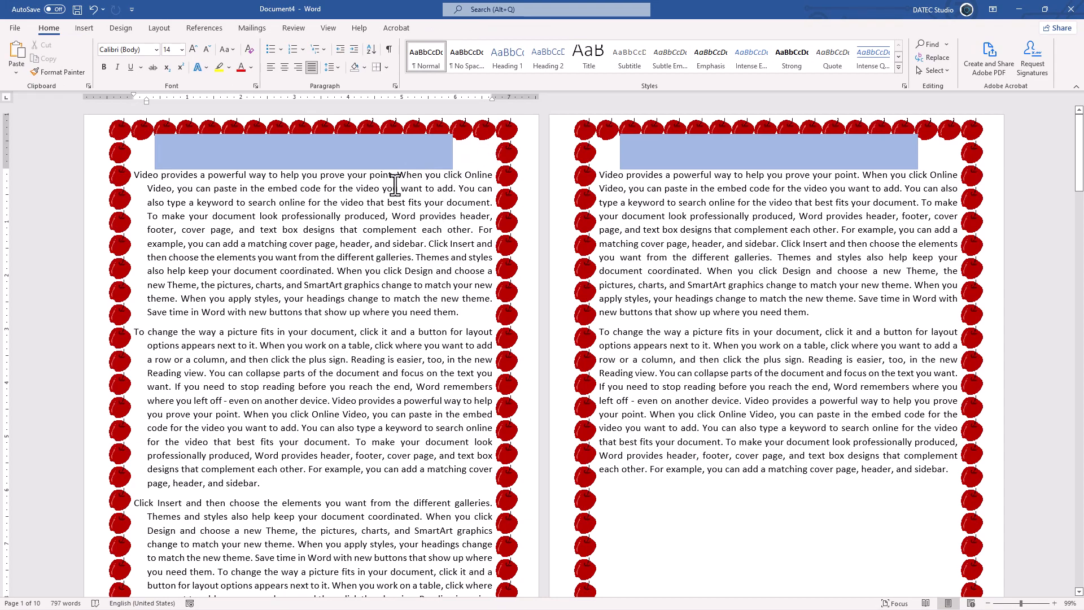
scroll(387, 380, "down", 5)
scroll(389, 333, "up", 5)
- Turn off Surround header and Surround footer in the whole document's page border options
left_click(386, 68)
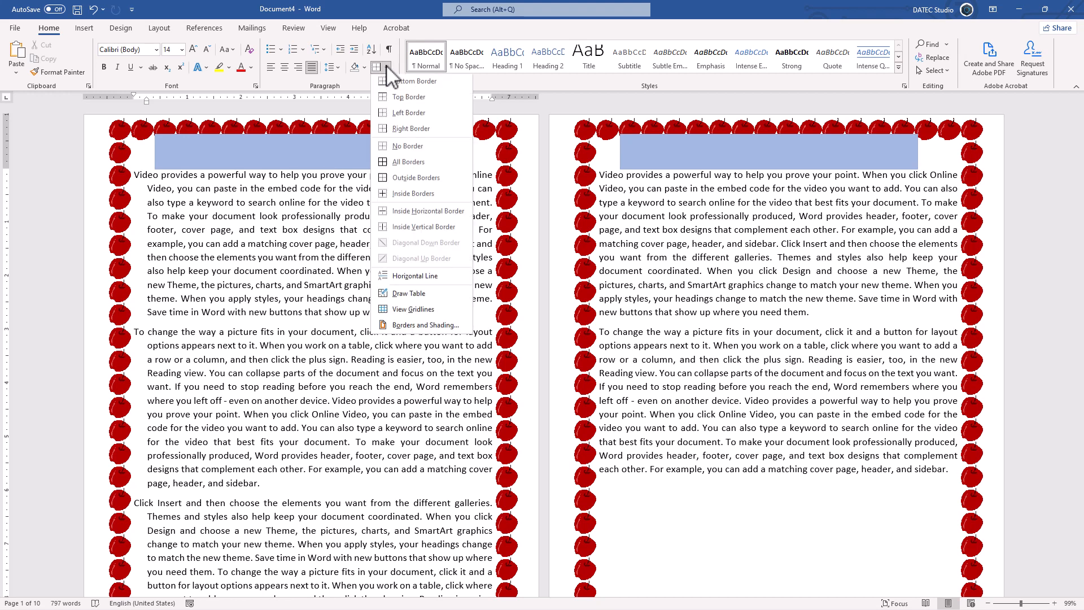
left_click(415, 327)
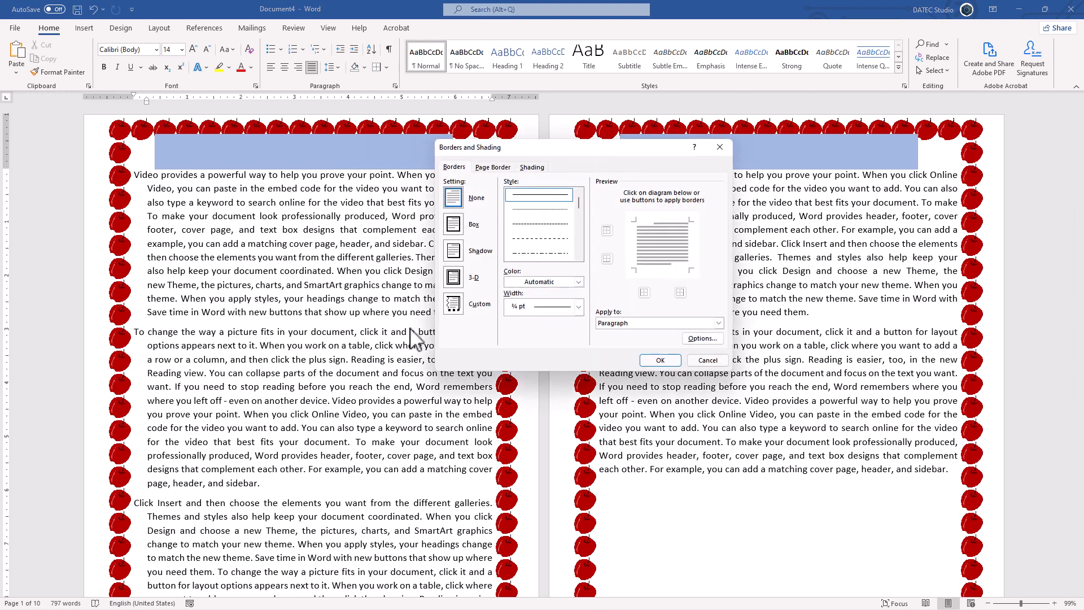
left_click(491, 167)
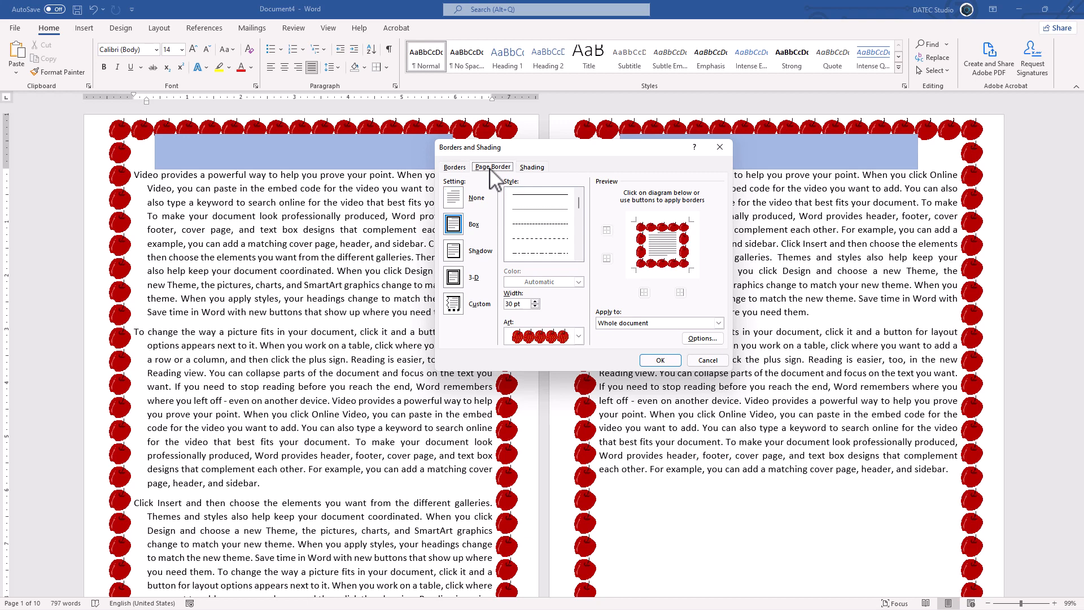
left_click(685, 338)
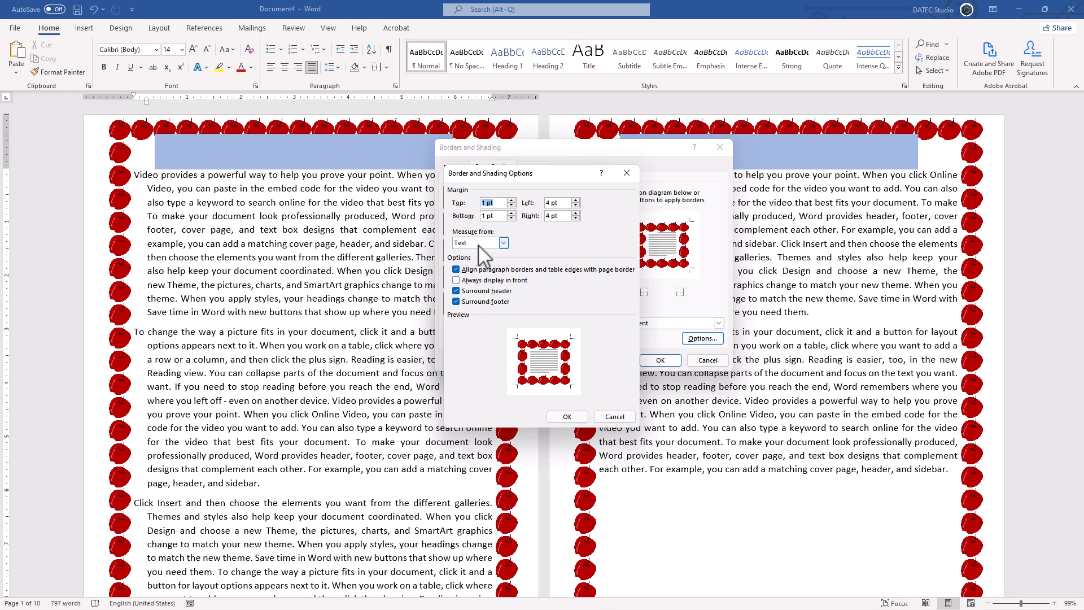
left_click(473, 303)
left_click(565, 416)
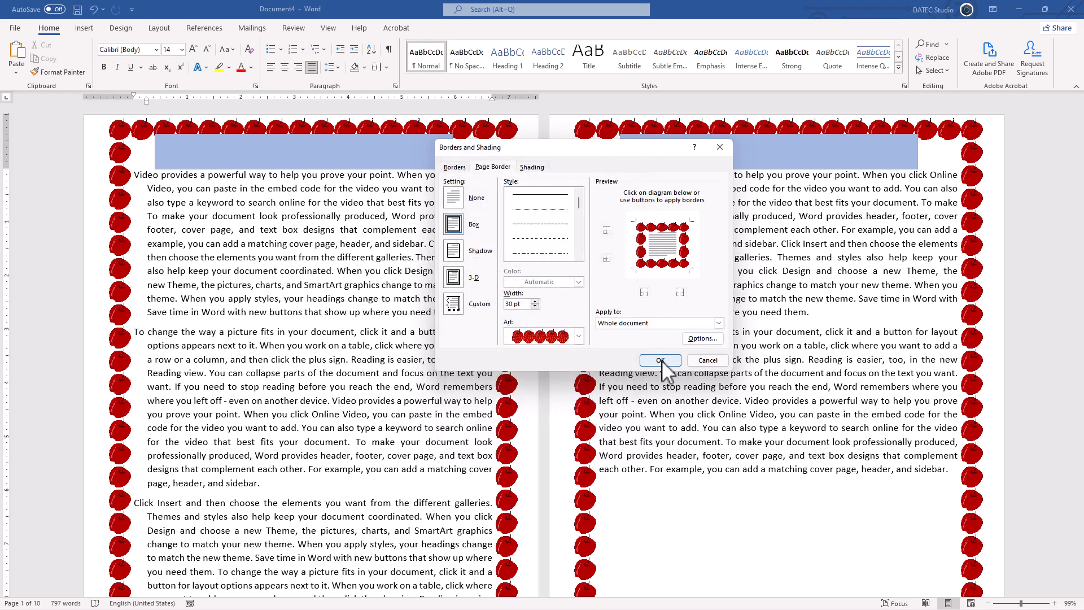
left_click(660, 360)
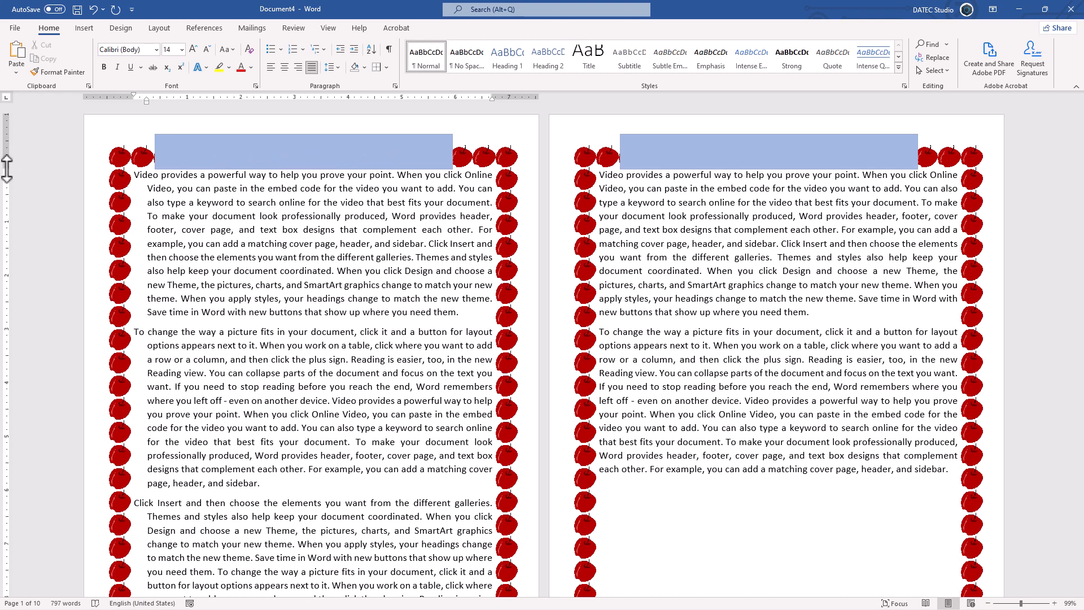
- Move the first section's top margin well down the page on the vertical ruler, leaving the header rectangle in place
double_click(337, 135)
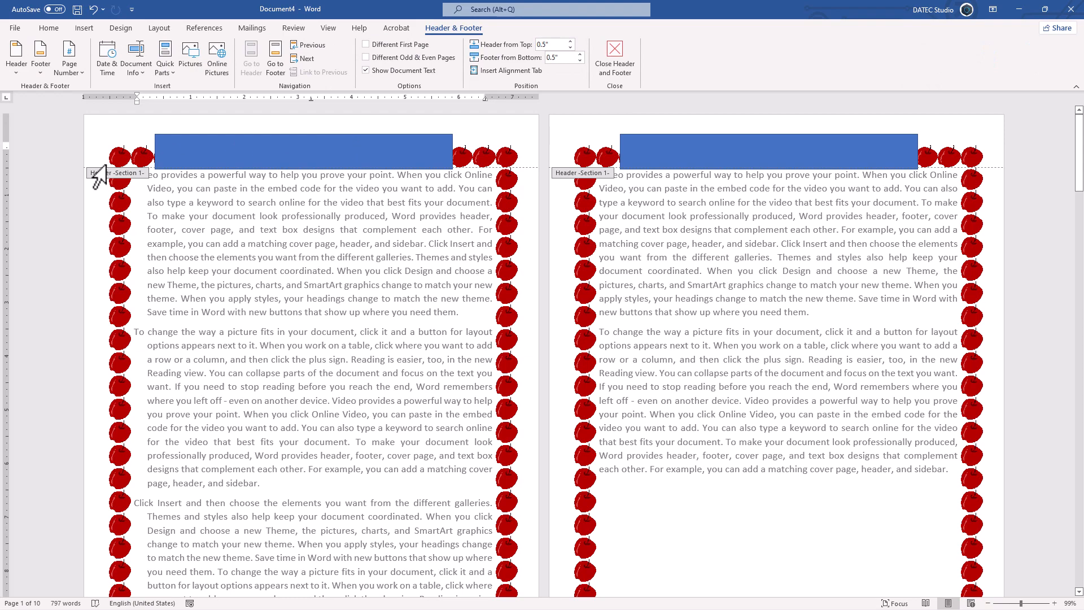
left_click_drag(8, 146, 6, 263)
double_click(149, 199)
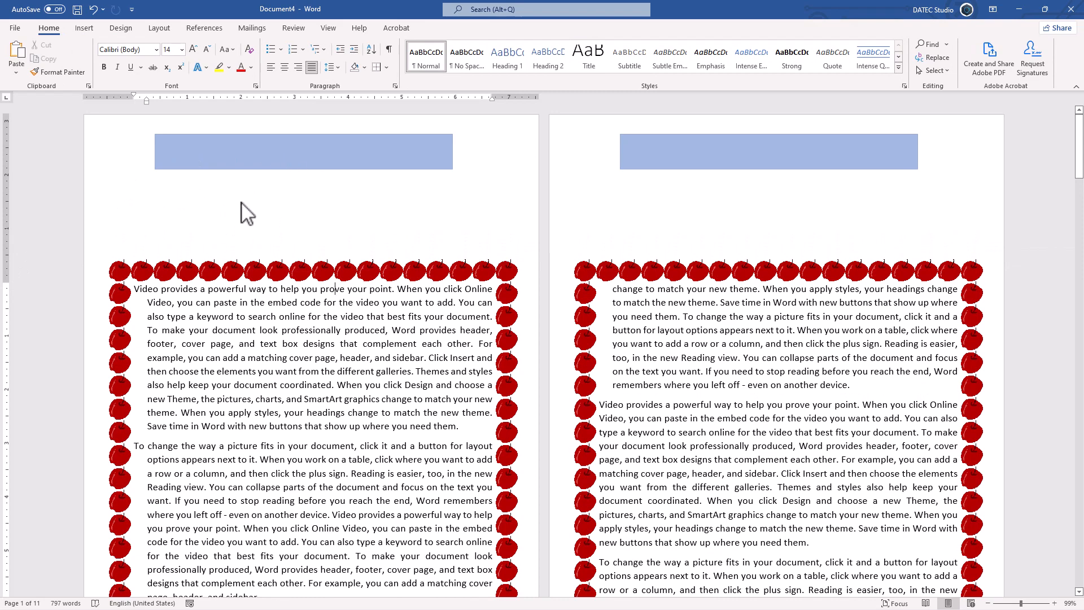
- Insert a Plain Number 1 page number at the bottom of the page and raise the bottom margin slightly
scroll(266, 226, "down", 6)
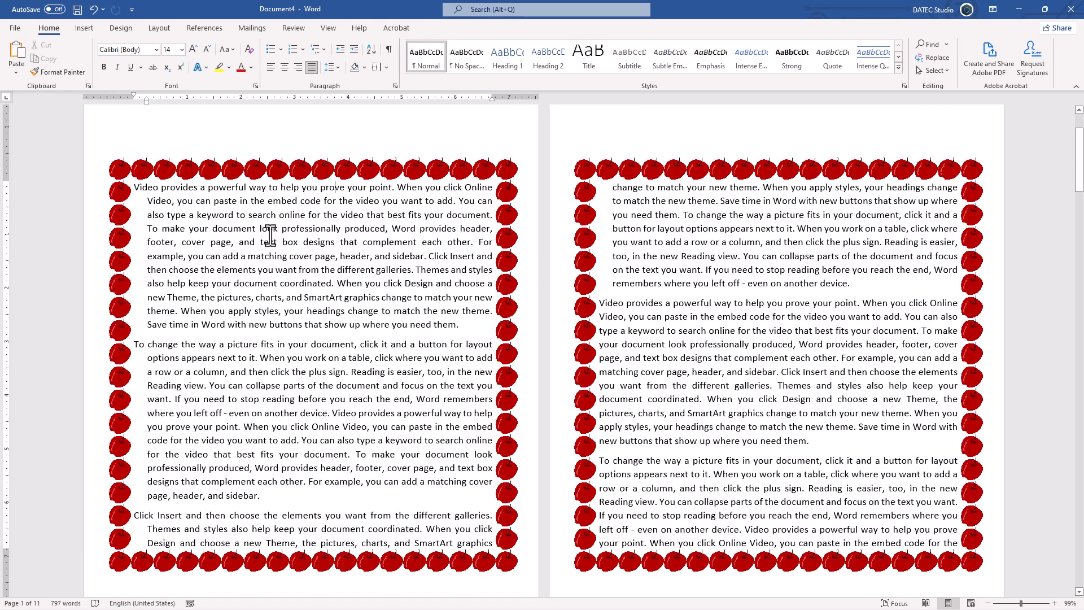
mouse_move(8, 320)
left_mouse_down()
mouse_move(15, 258)
mouse_move(12, 326)
left_mouse_up()
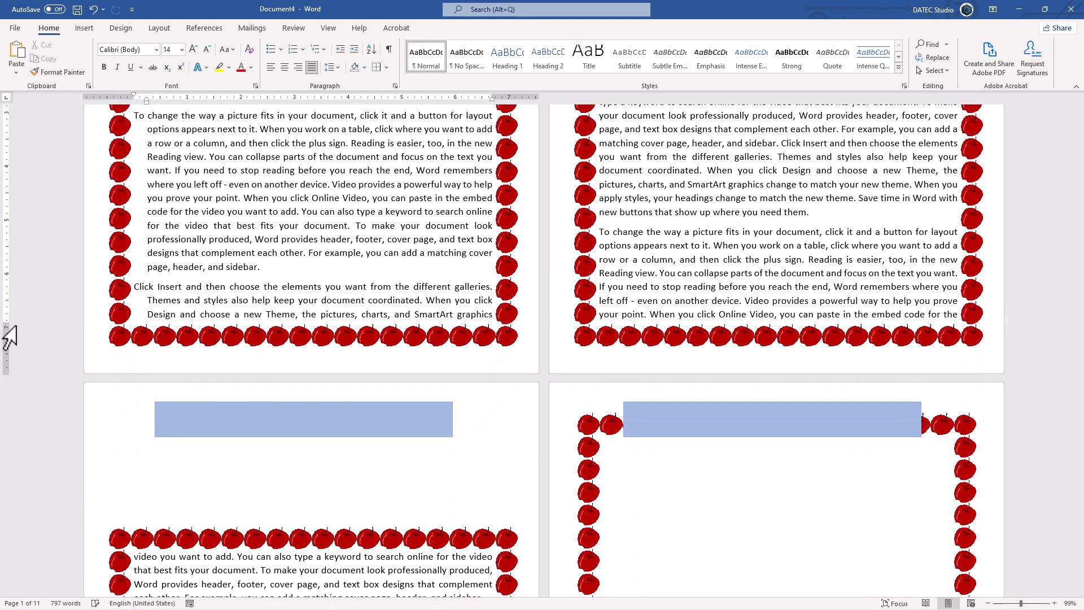
double_click(275, 347)
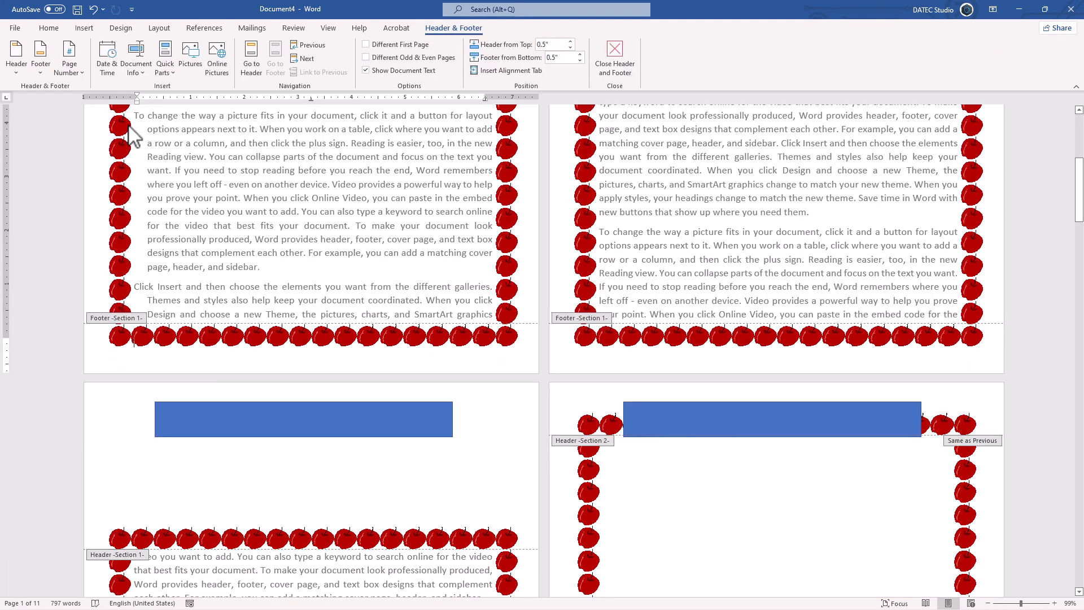
left_click(78, 74)
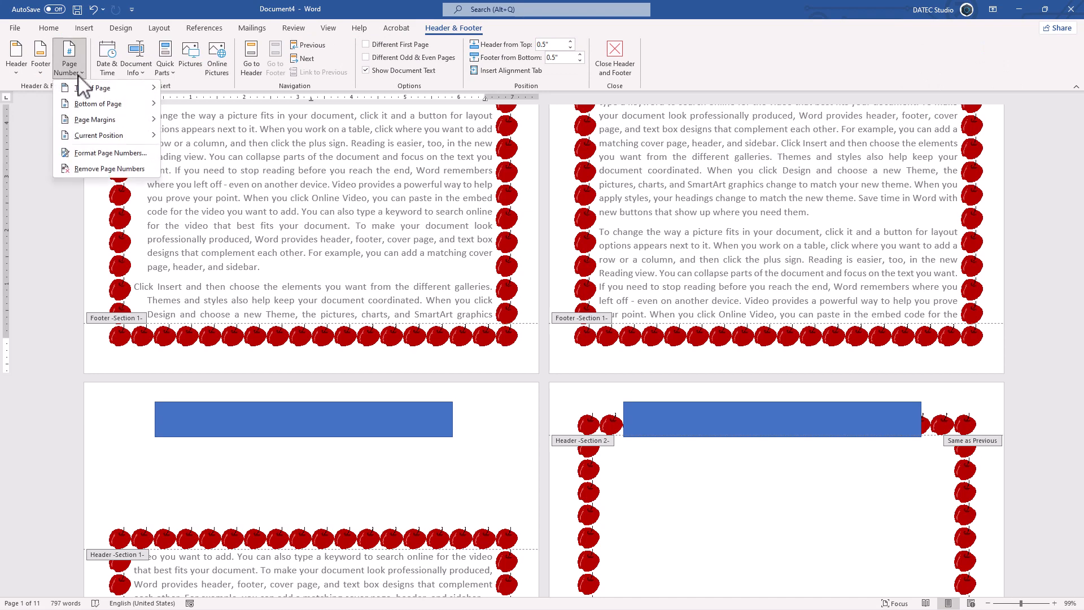
mouse_move(90, 104)
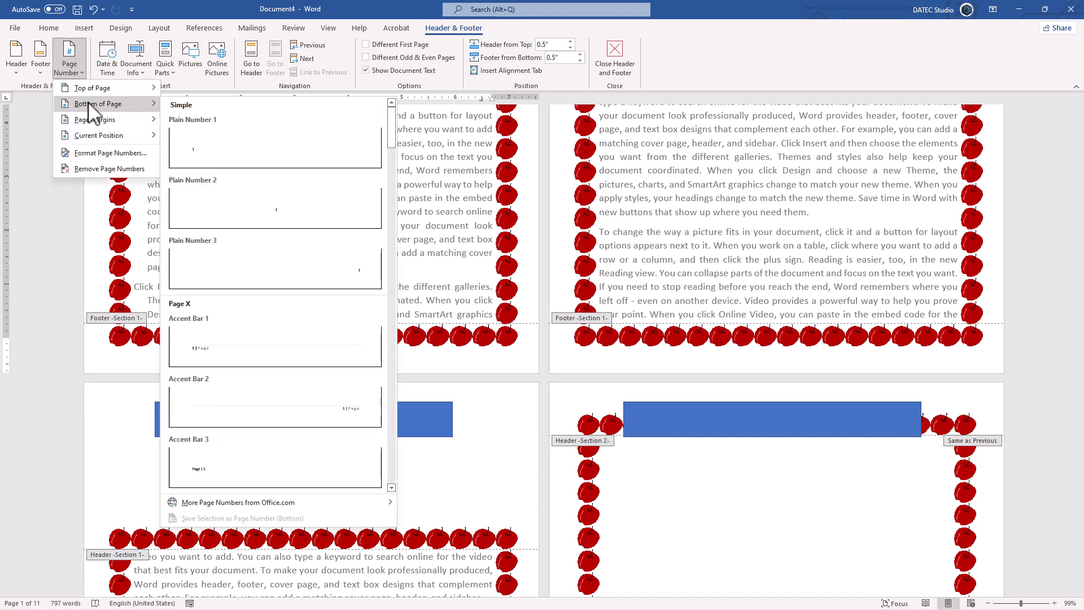
left_click(241, 140)
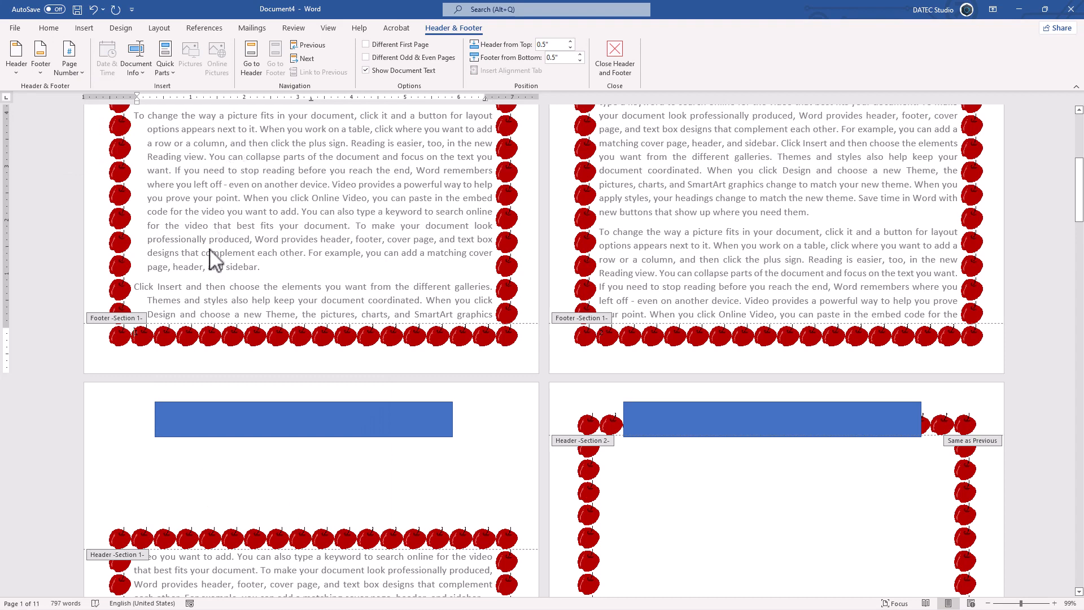
key("Escape")
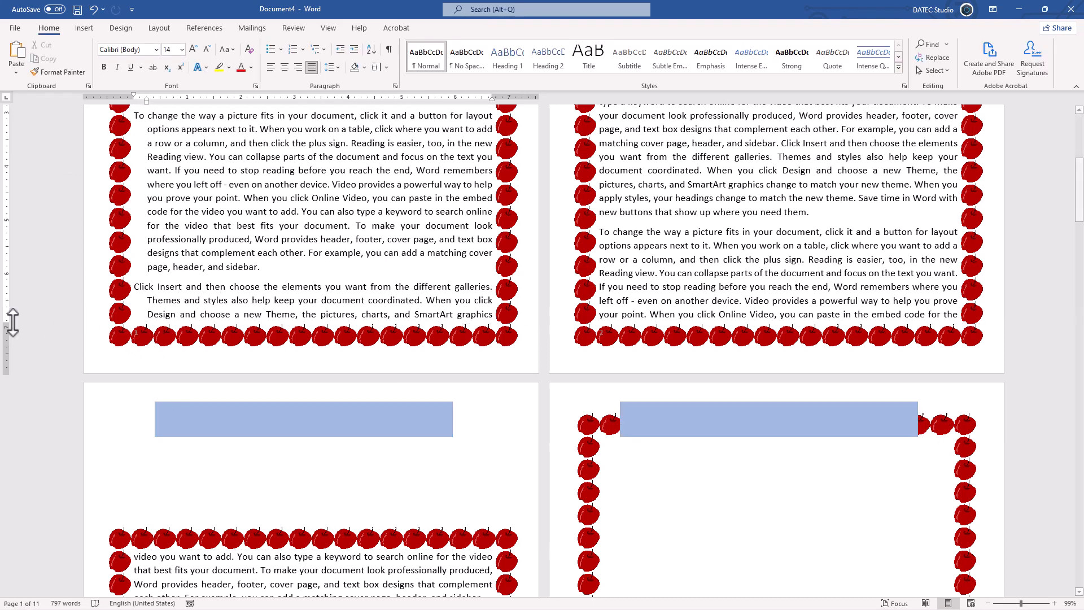
left_click_drag(10, 323, 14, 298)
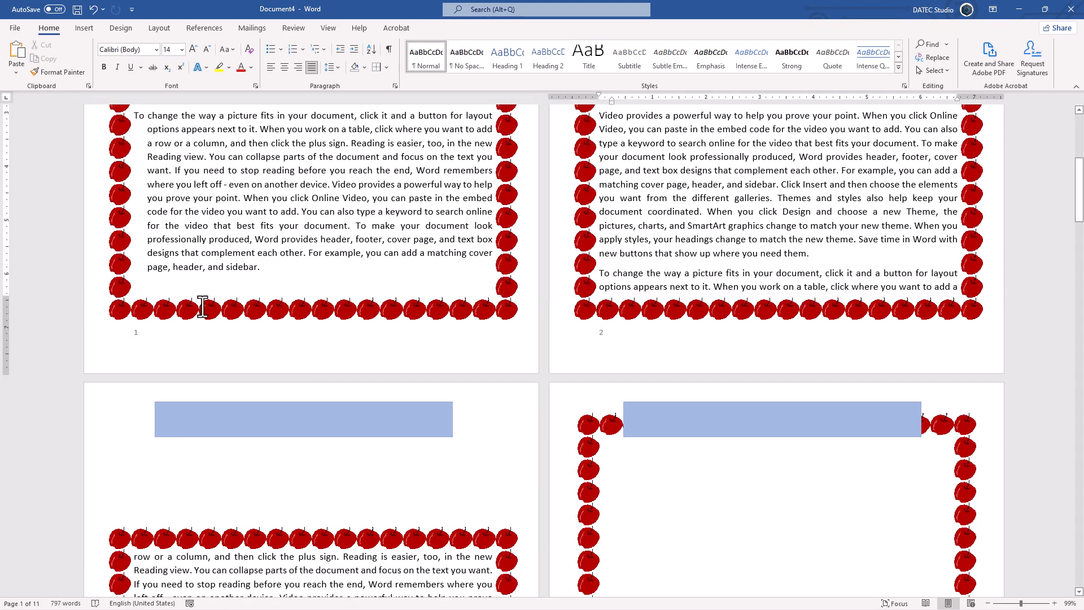
- Add the CONFIDENTIAL 1 watermark to the document pages
scroll(226, 316, "down", 6)
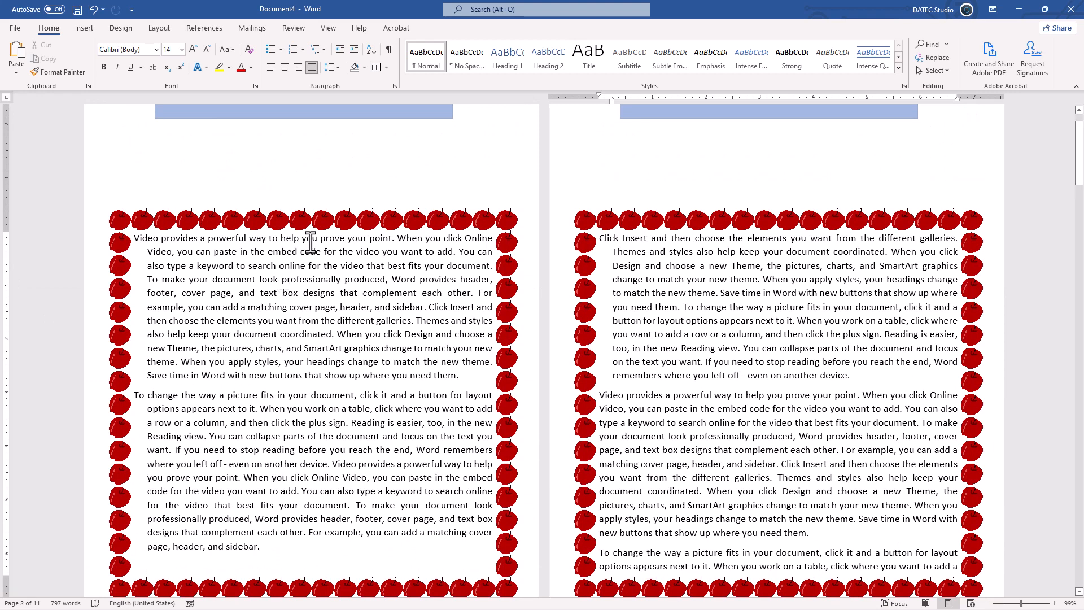
left_click(121, 28)
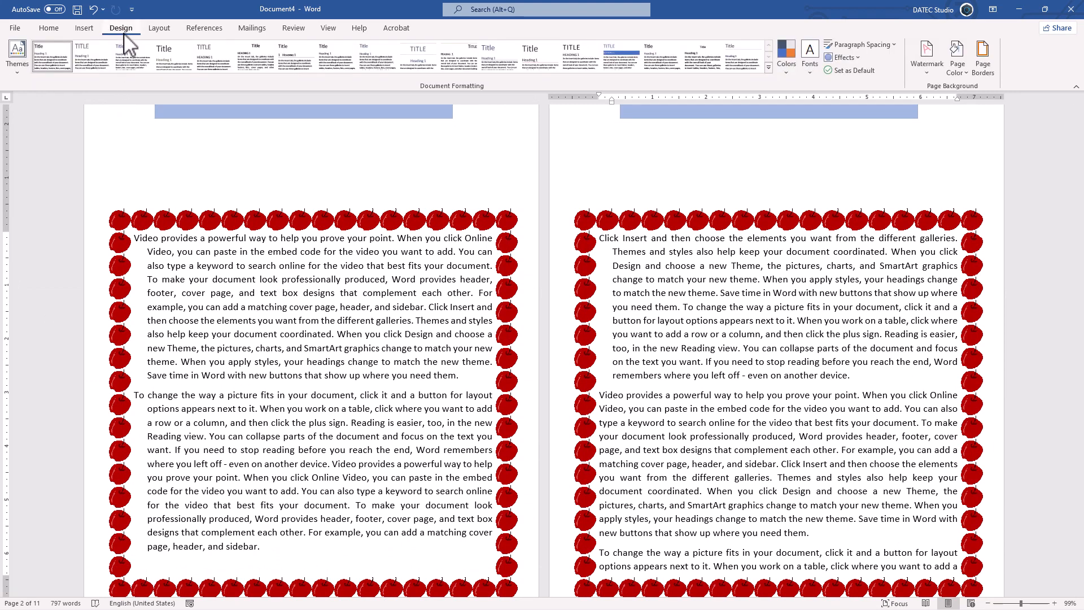
left_click(930, 59)
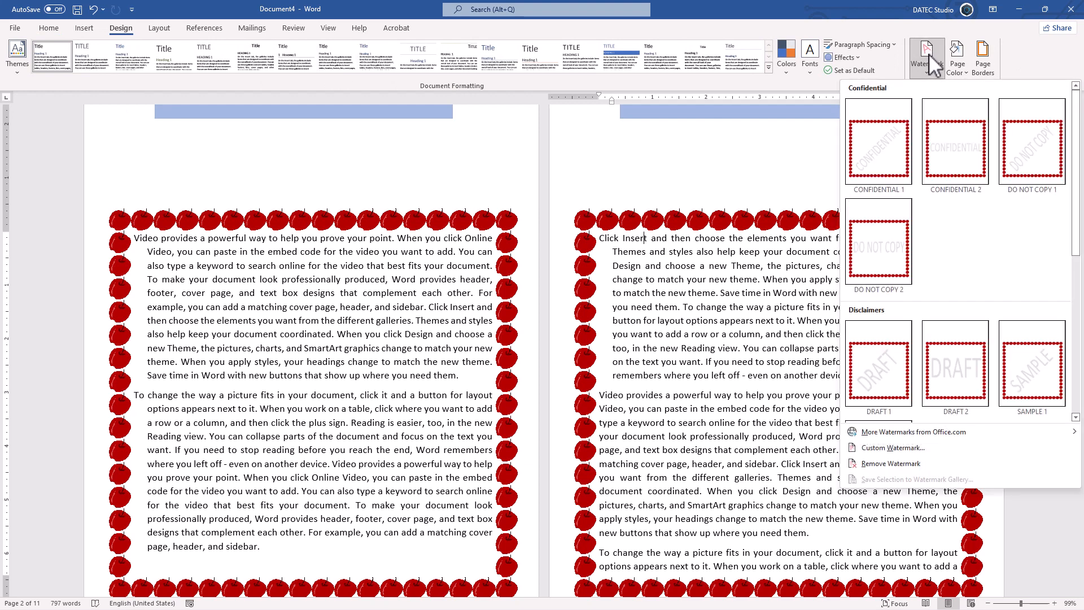
left_click(889, 146)
- Raise the bottom margin of the first section's pages so the page border ends well above the page numbers
scroll(184, 416, "down", 2)
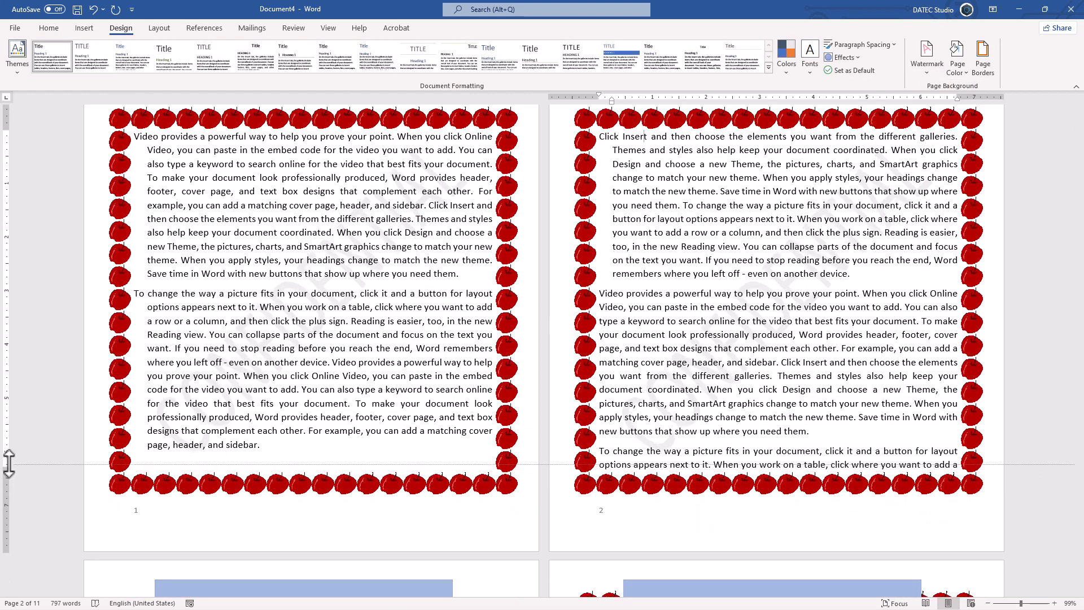
left_click_drag(10, 473, 7, 389)
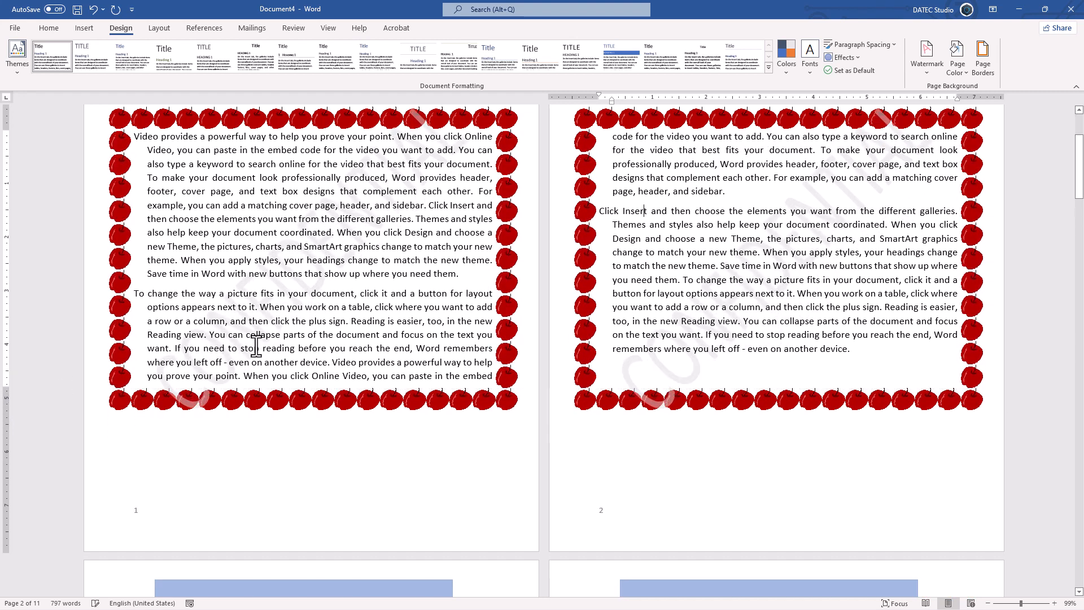
scroll(256, 346, "up", 1)
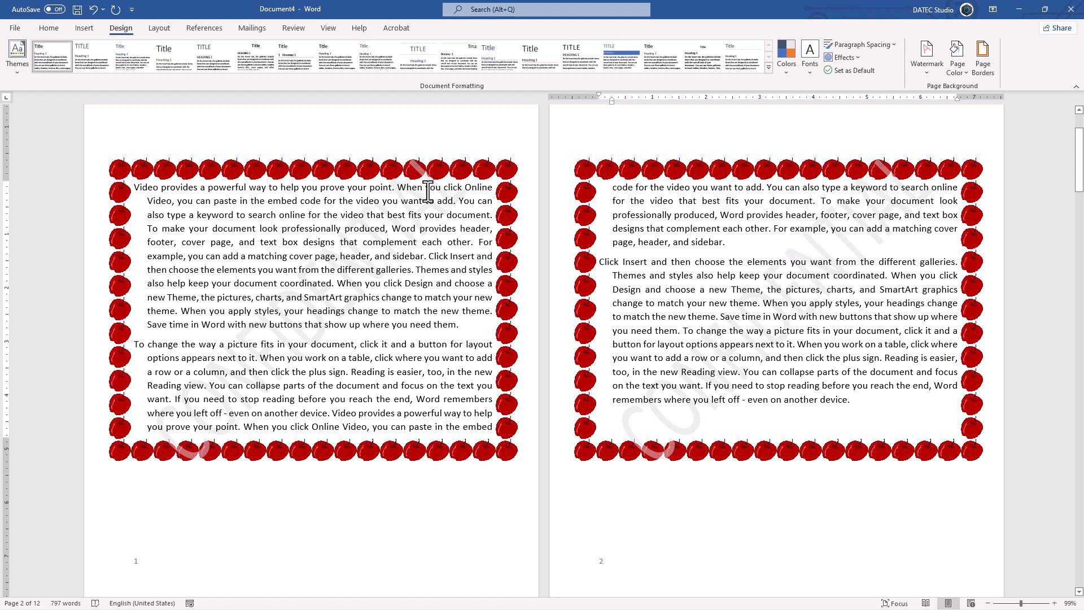
- Change the CONFIDENTIAL text watermark's color to dark blue and raise the bottom margin further up the page
left_click(936, 74)
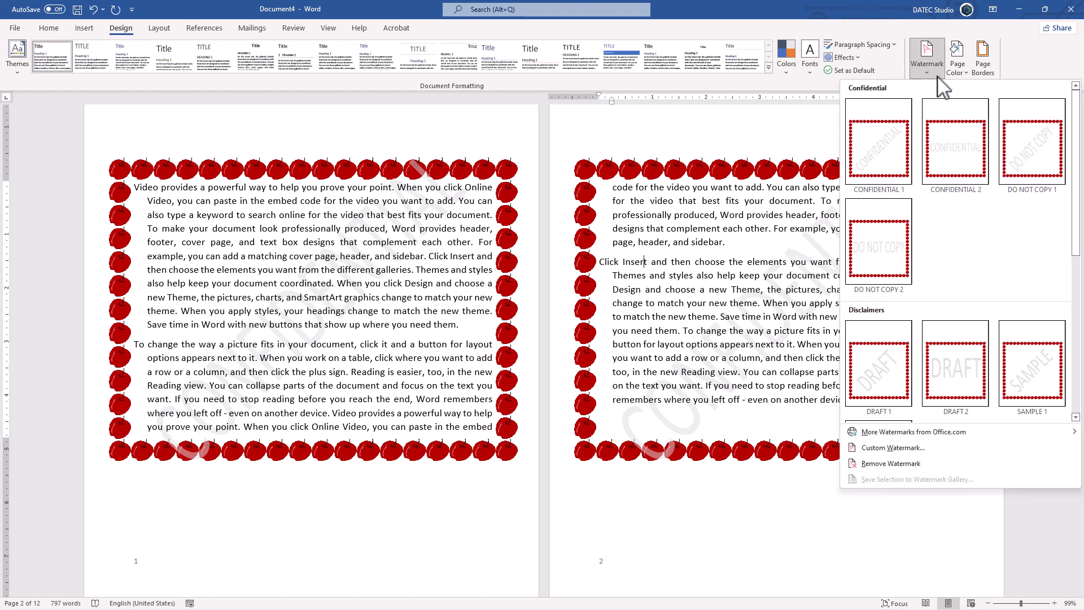
left_click(890, 448)
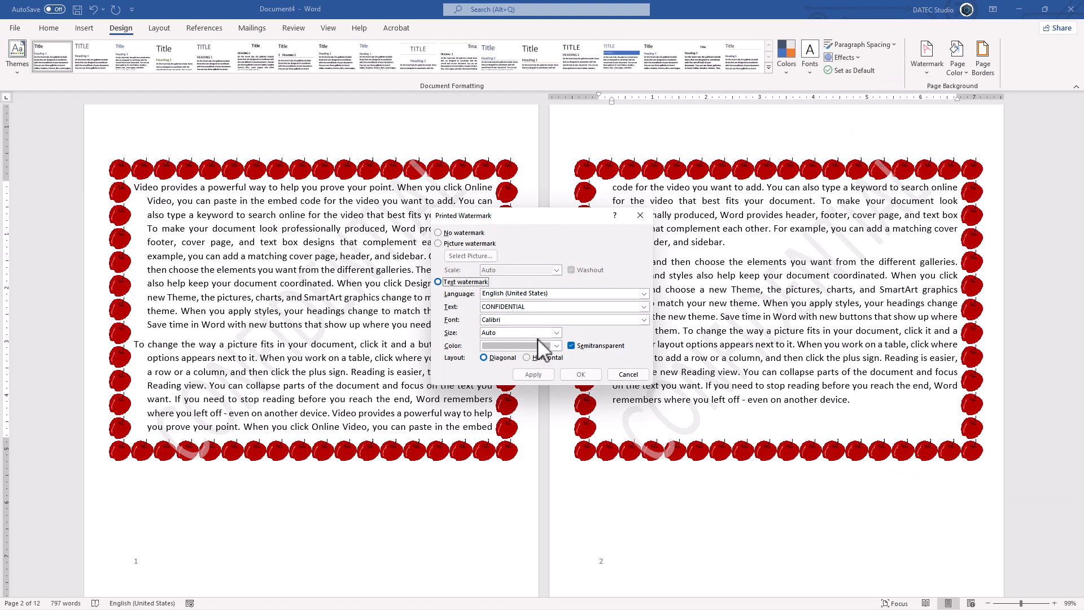
left_click(556, 345)
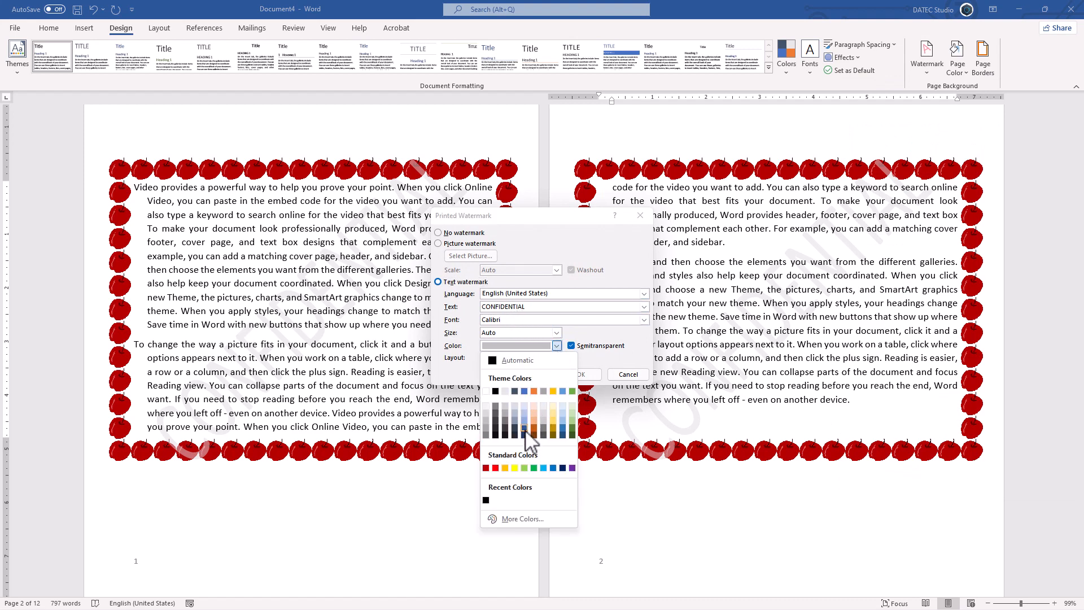
left_click(524, 428)
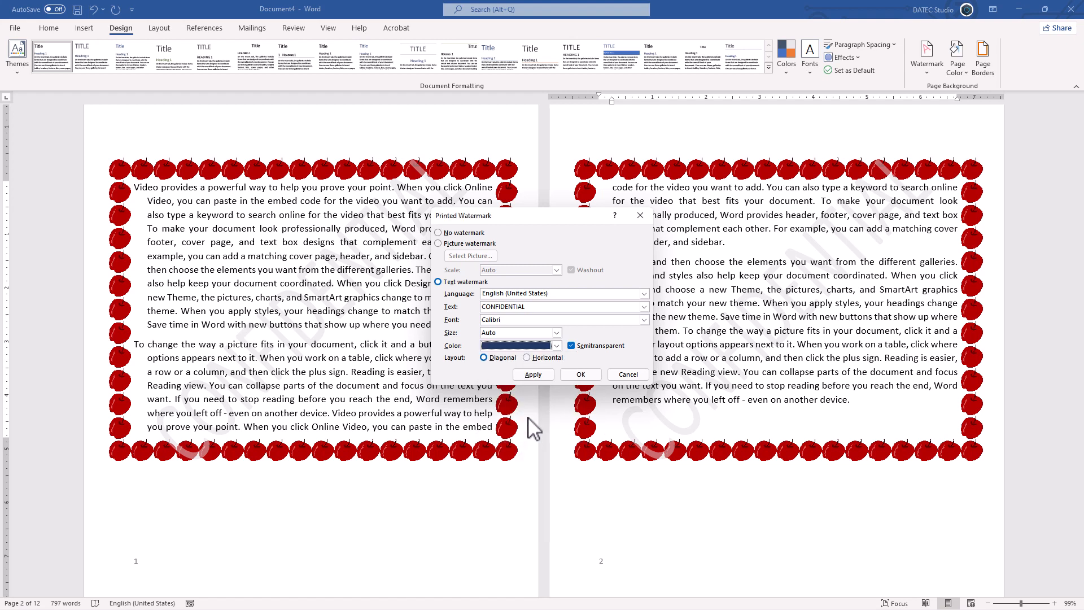
left_click(568, 373)
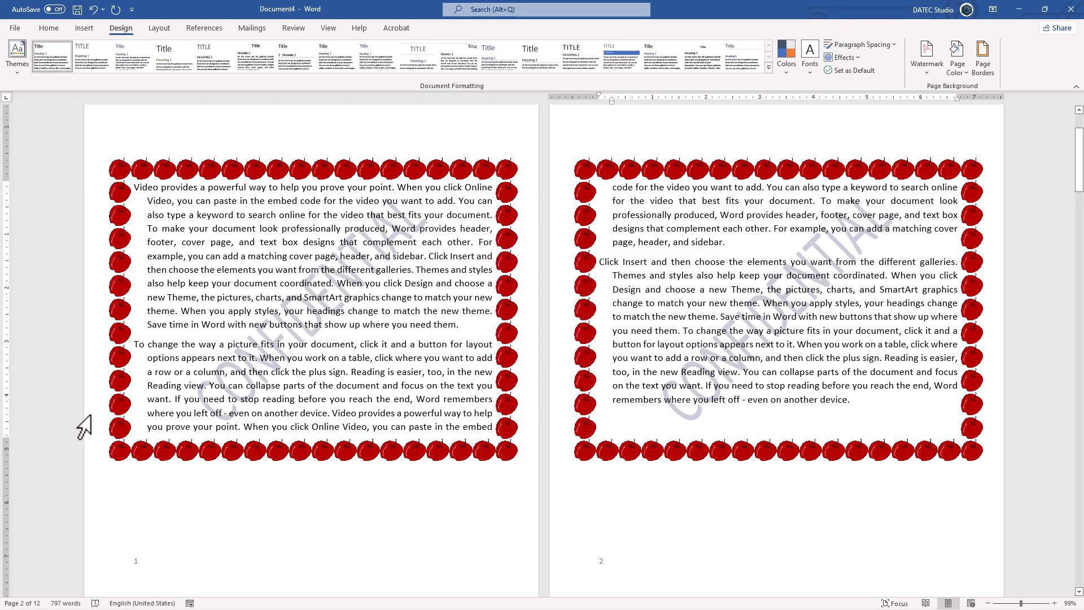
left_click_drag(12, 437, 74, 332)
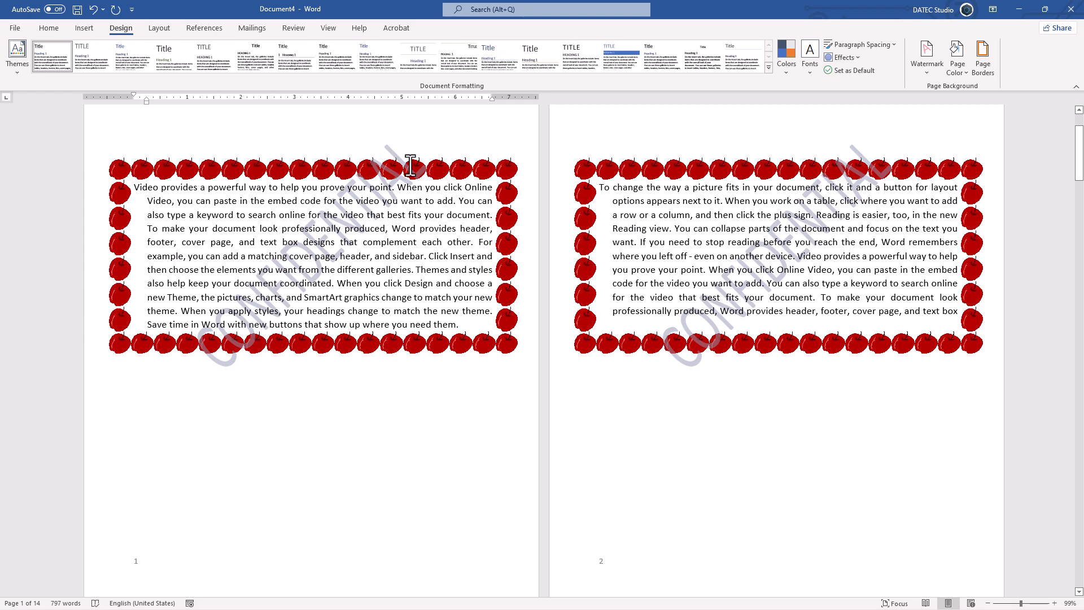
- Set the whole document's page border to always display in front
left_click(983, 61)
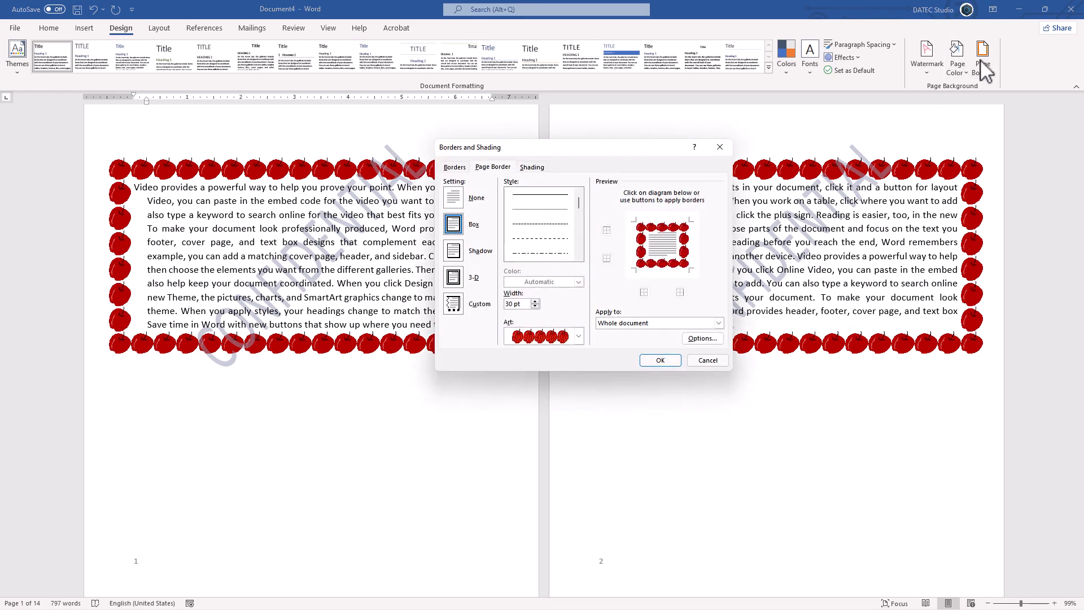
left_click(700, 339)
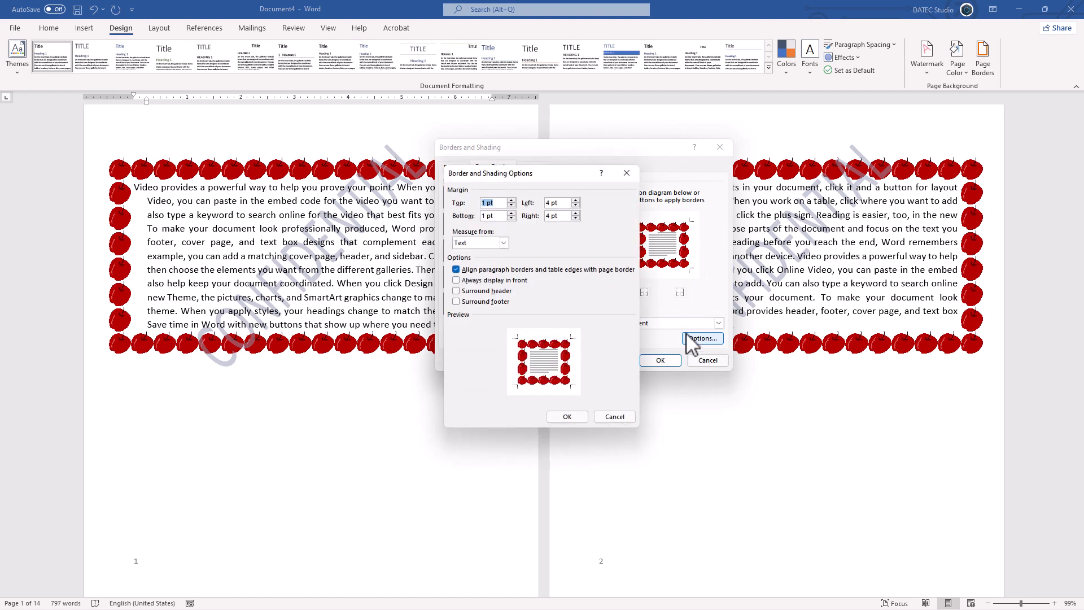
left_click(499, 281)
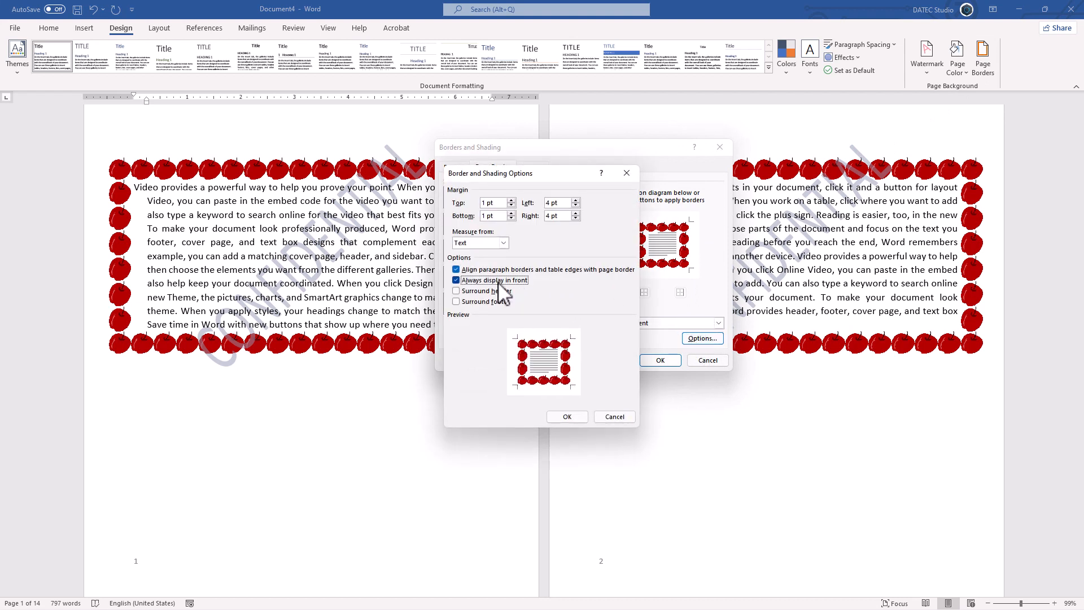
left_click(562, 419)
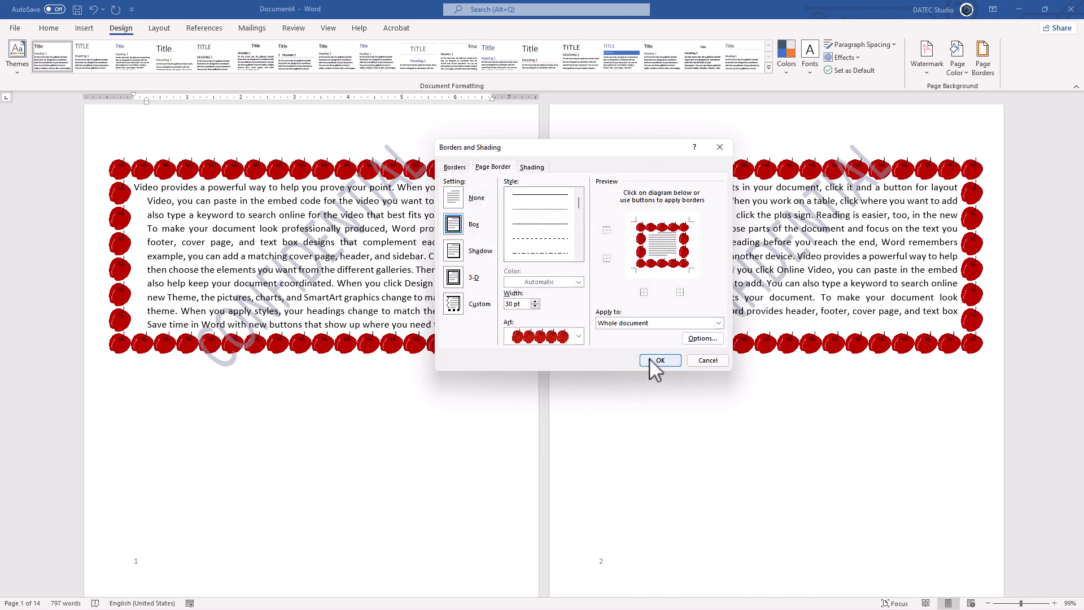
left_click(660, 360)
scroll(528, 356, "up", 3)
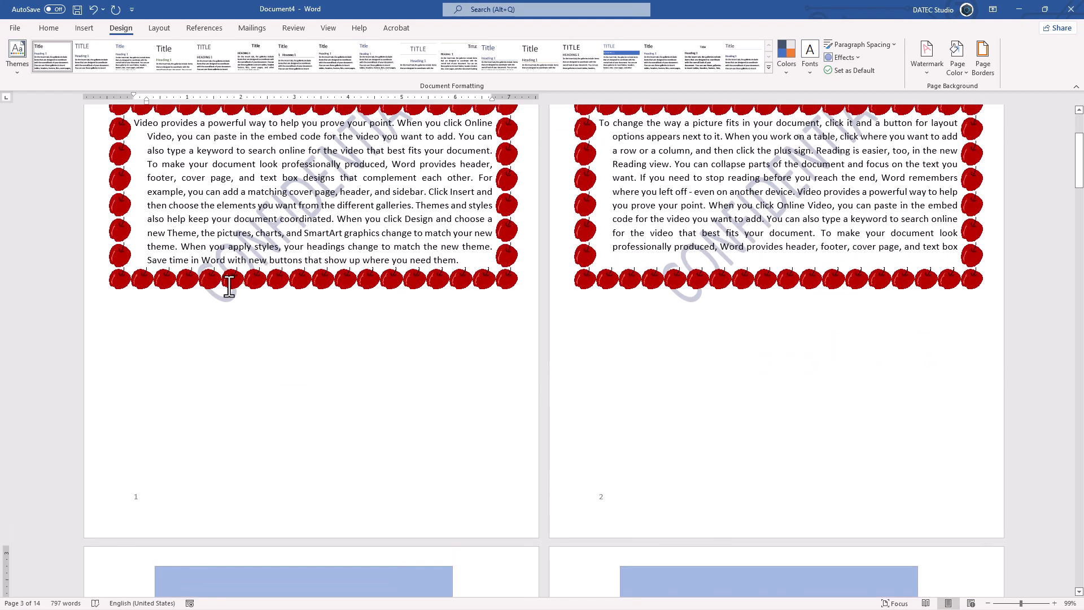
scroll(266, 280, "up", 2)
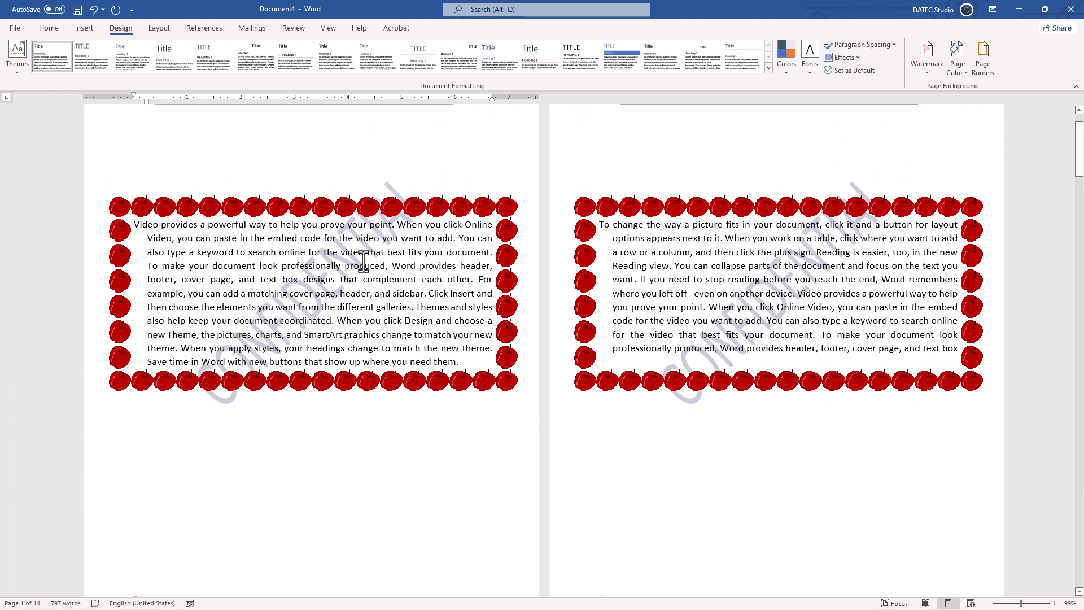
- Draw a blue rectangle over the first page's upper border and text, between the words of the opening lines
left_click(84, 28)
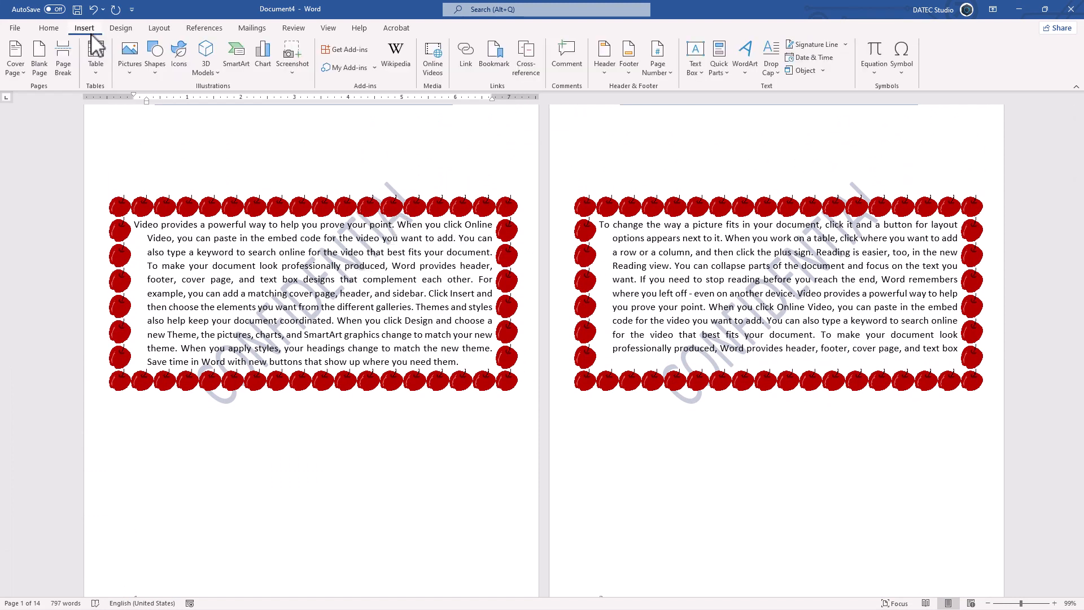
left_click(157, 59)
left_click(185, 102)
left_click_drag(205, 196, 273, 293)
left_click(291, 153)
- Insert a default clustered column chart, place it in front of text, and move it over the first page's upper-left border corner
left_click(85, 27)
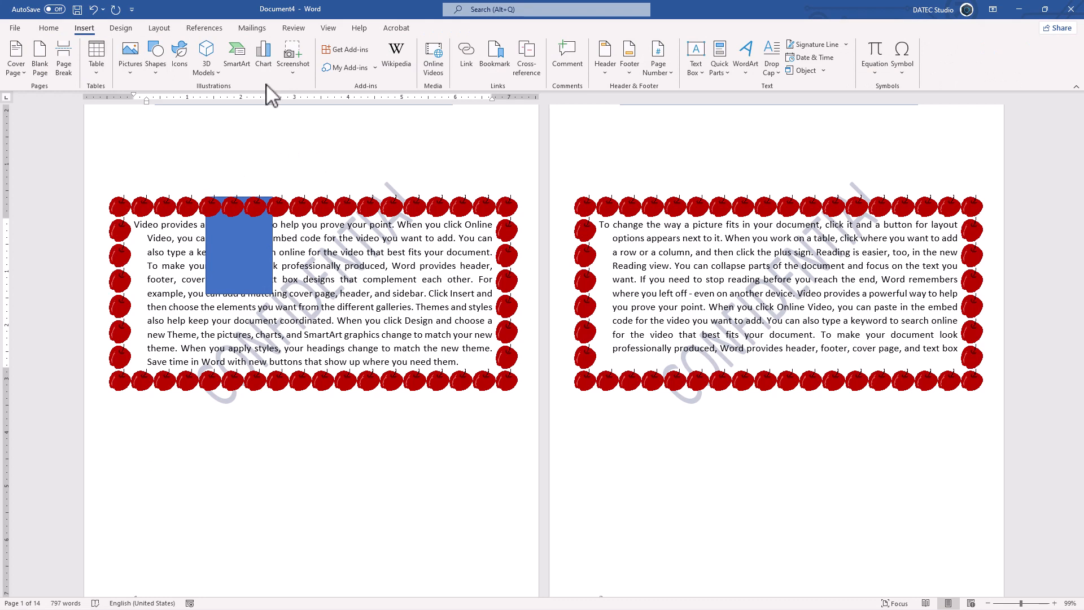
left_click(263, 64)
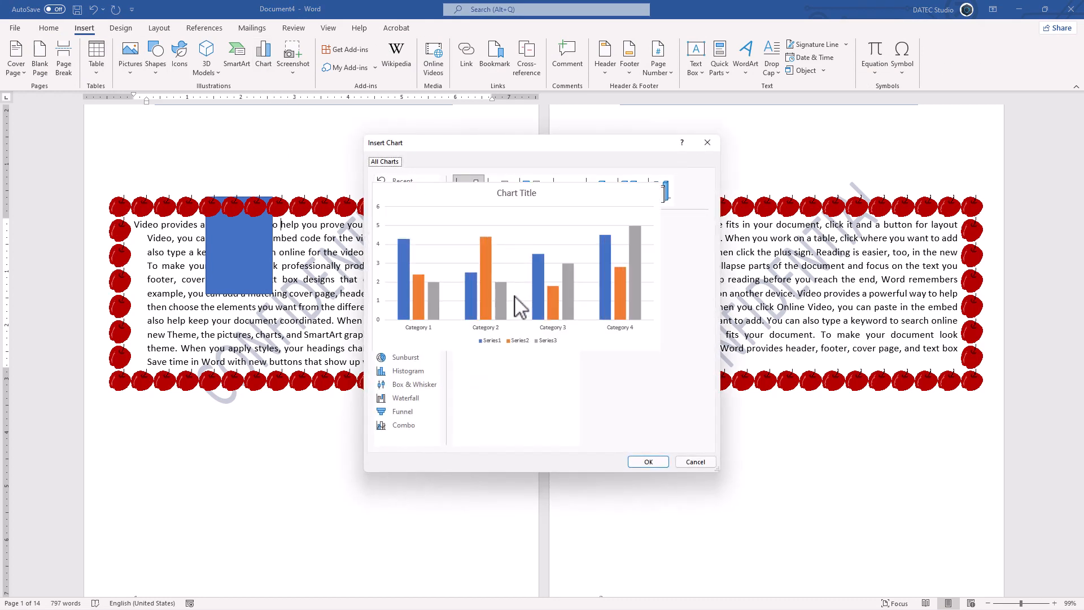
left_click(648, 462)
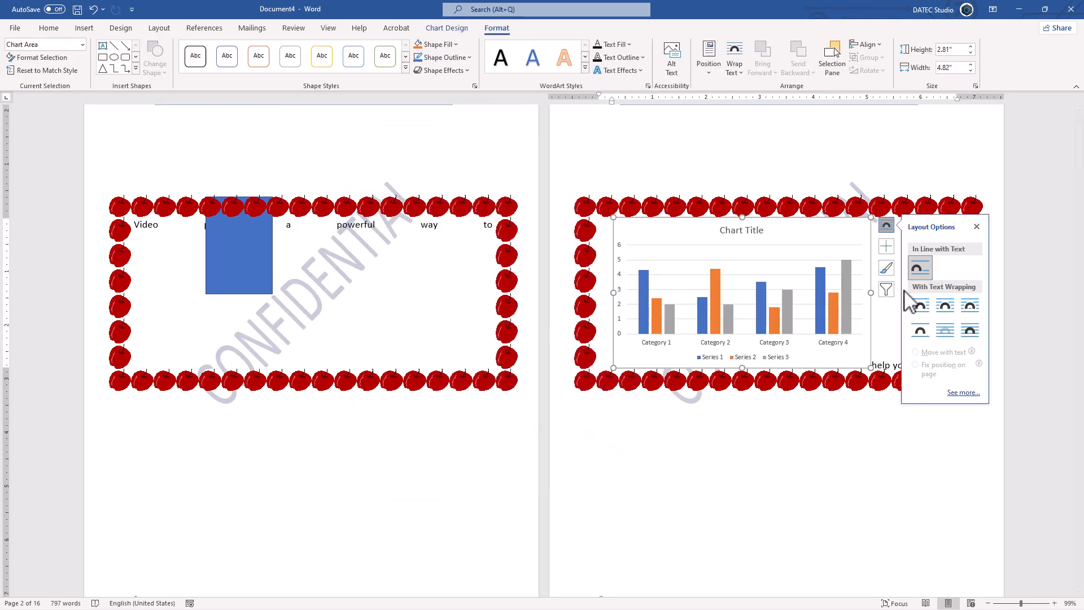
left_click(969, 332)
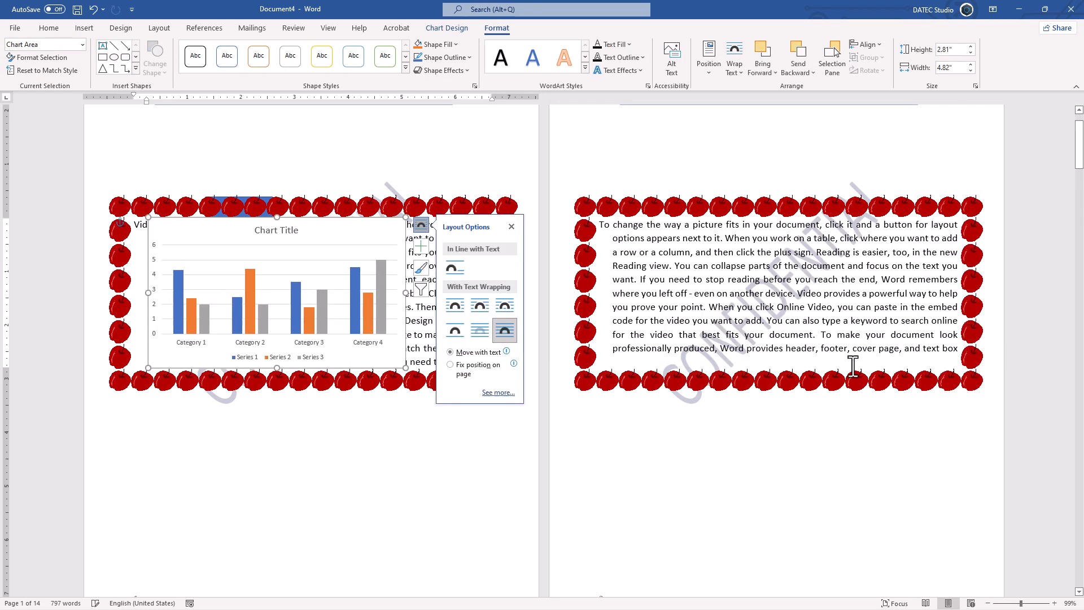
left_click_drag(351, 368, 298, 310)
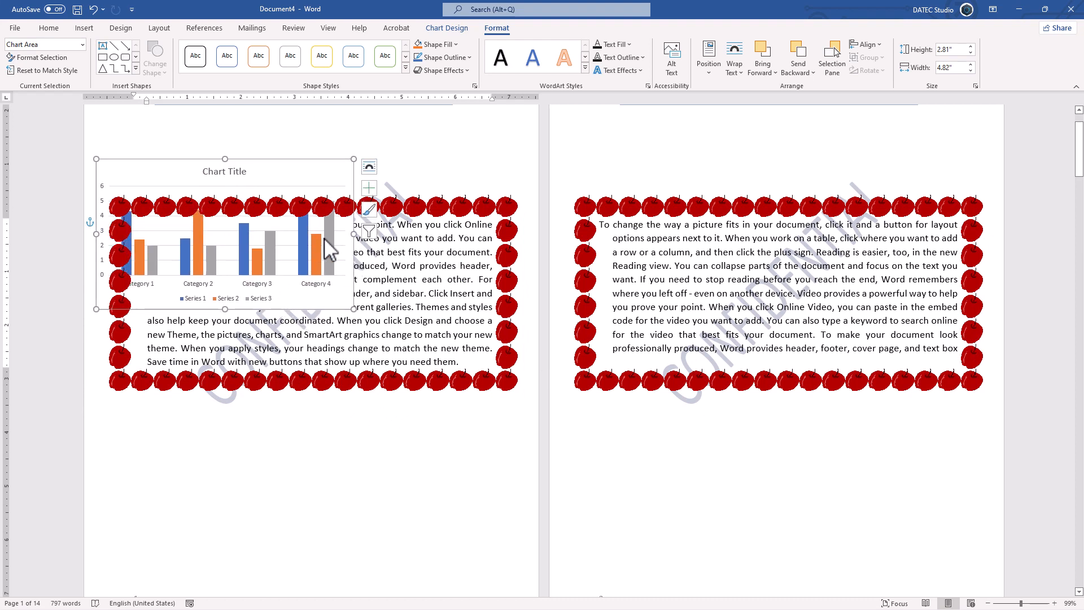
mouse_move(324, 238)
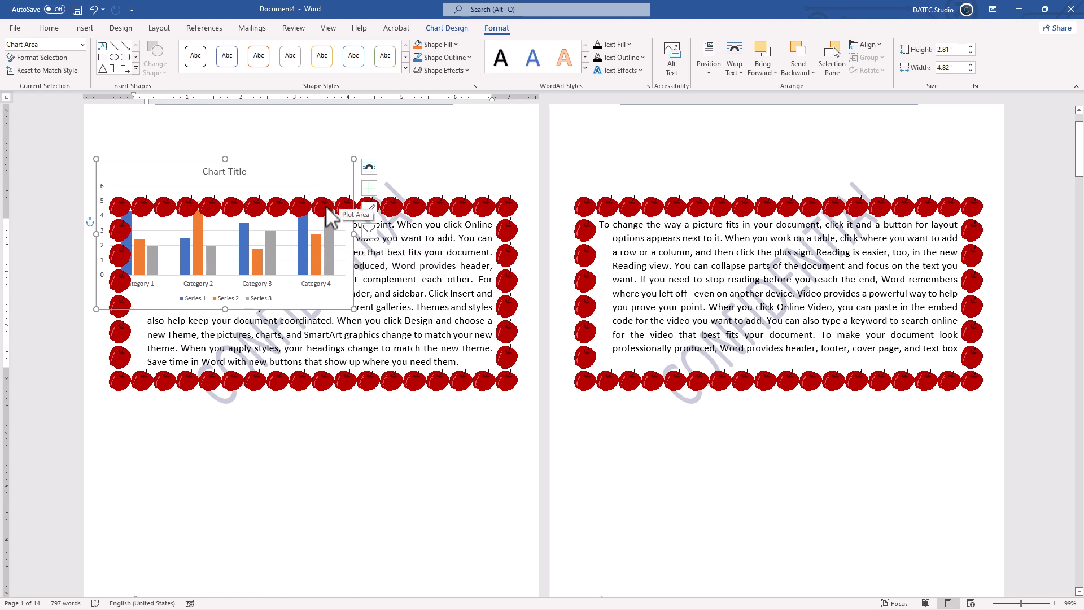